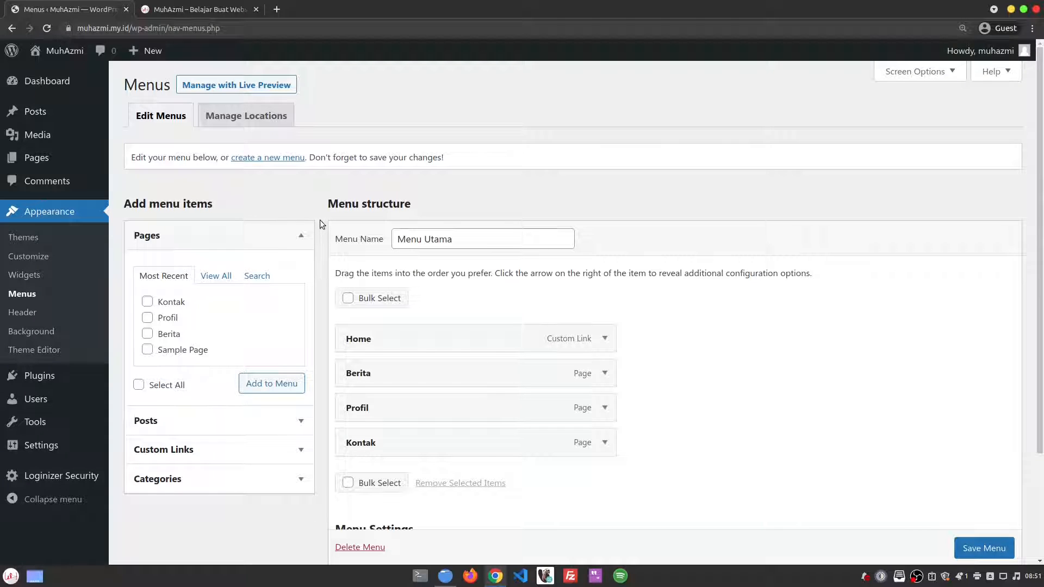
Step: Check which menus are assigned to the theme's Mobile and Header locations and return to editing the menu
double_click(141, 86)
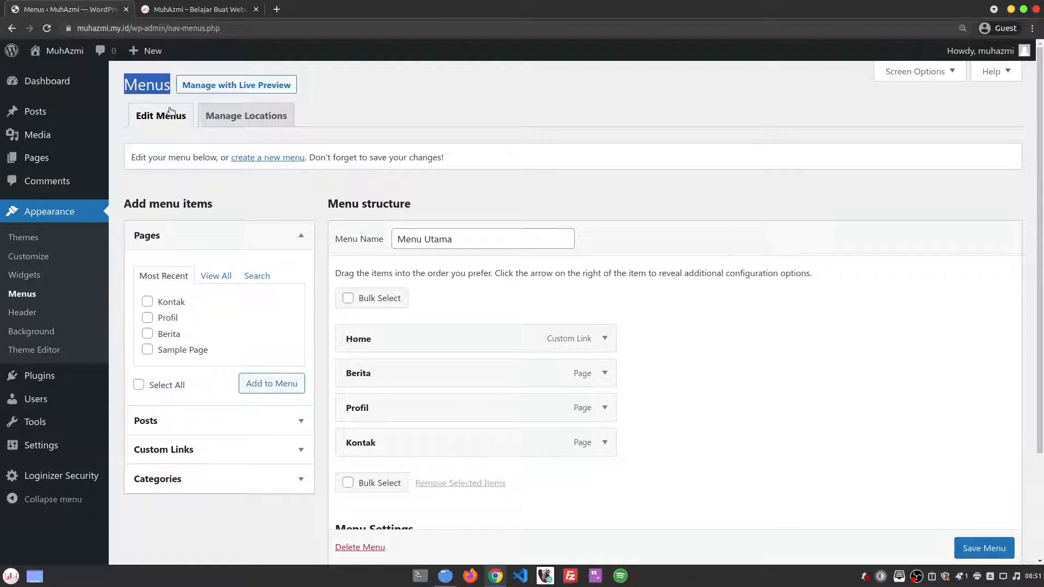
click(241, 118)
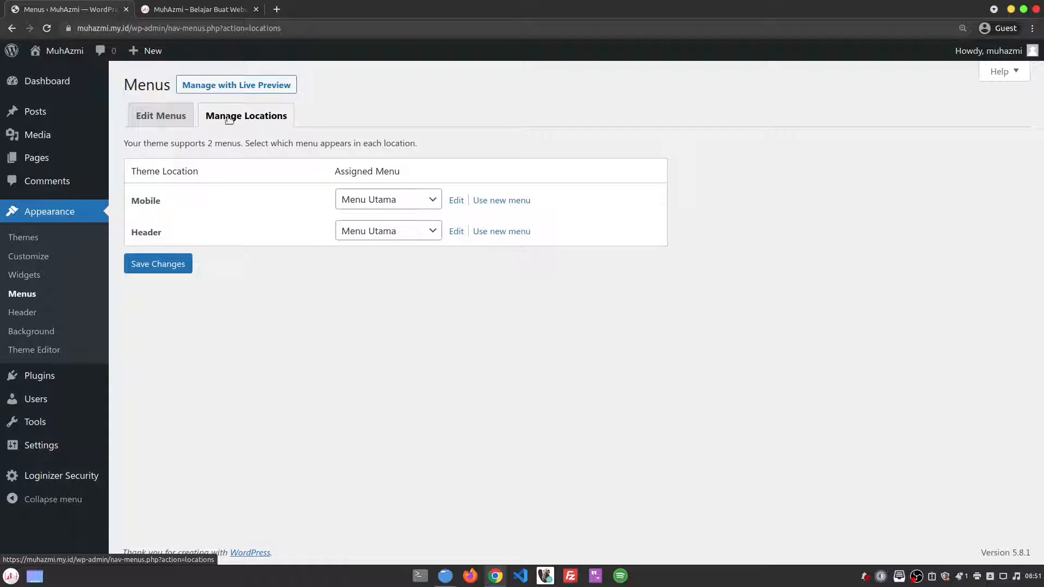
click(169, 119)
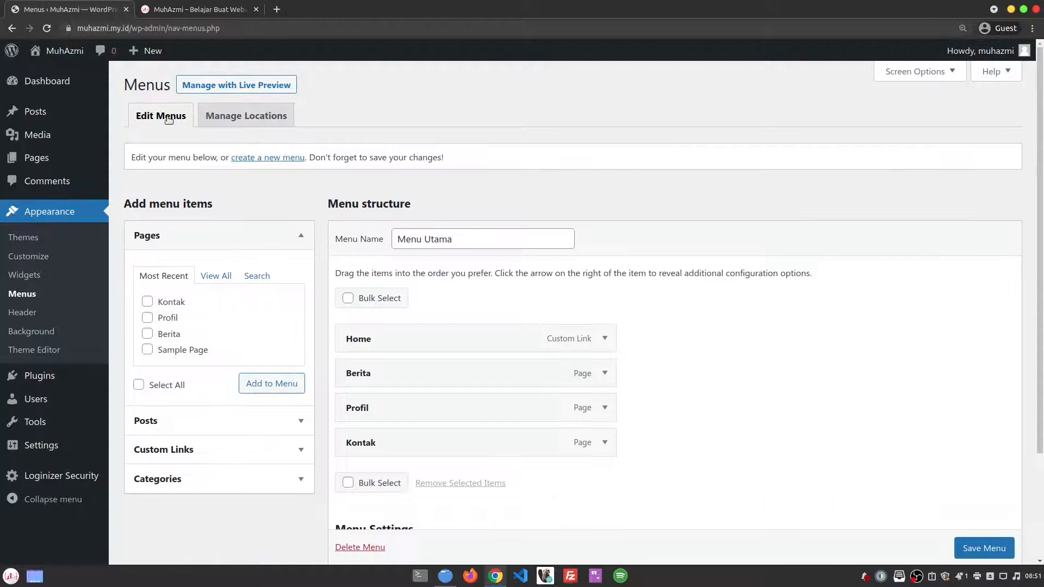
click(246, 118)
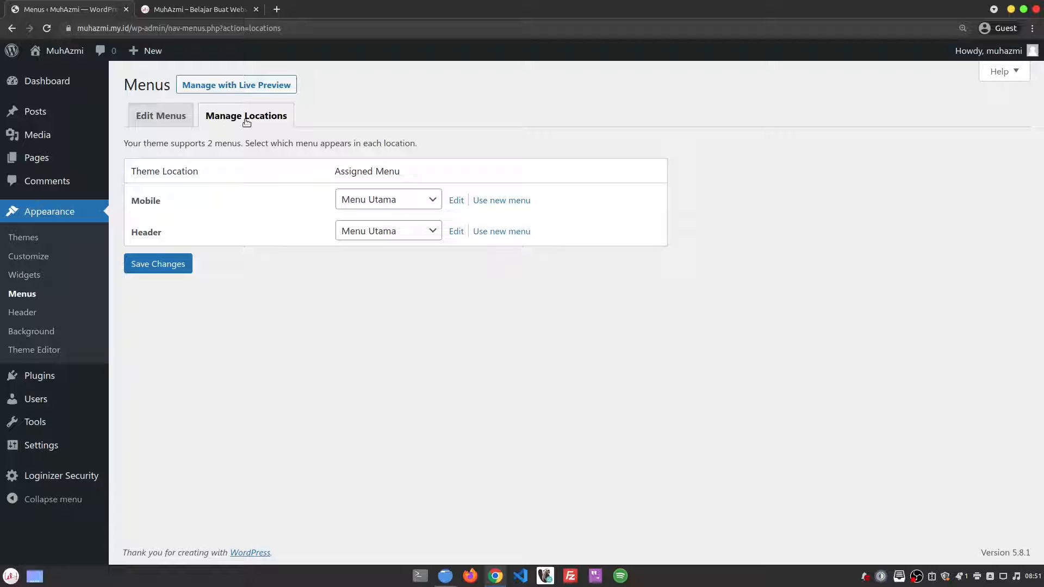
click(163, 120)
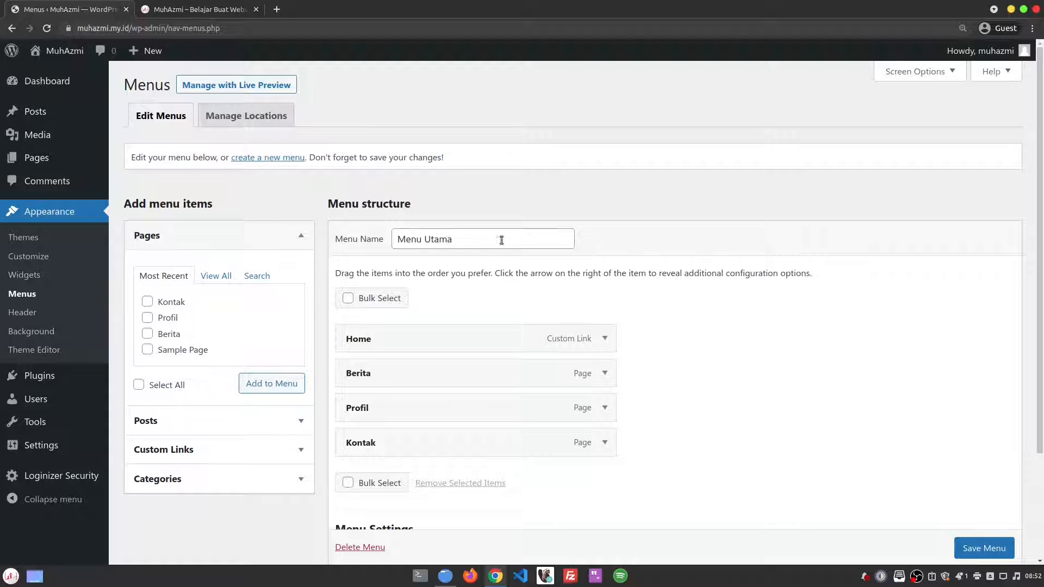
Step: Inspect the menu name and the item settings of Home and Berita in Menu Utama, leaving both items collapsed
drag(503, 239, 402, 240)
click(478, 237)
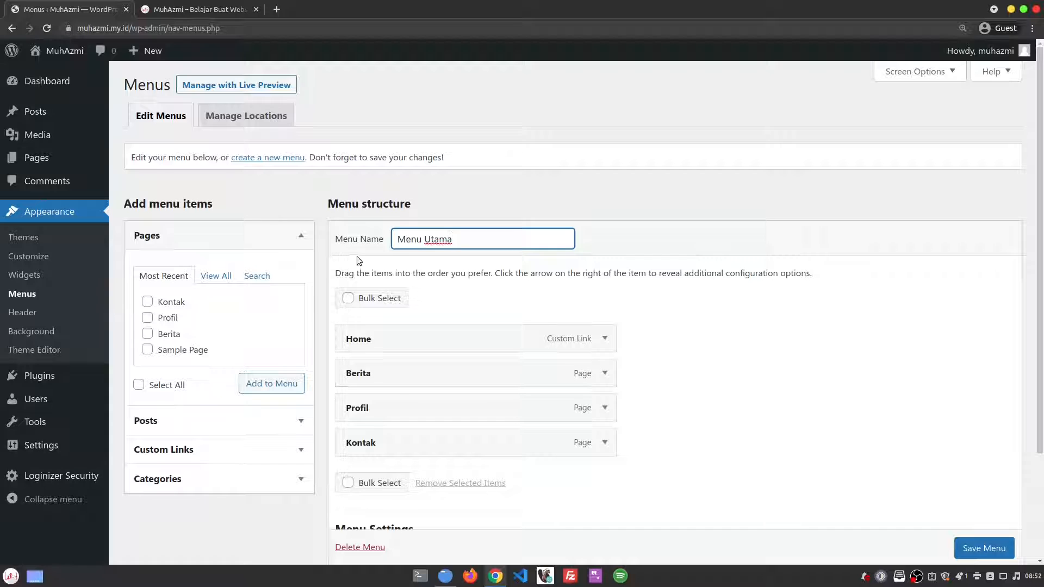
click(605, 338)
scroll(598, 359, down, 3)
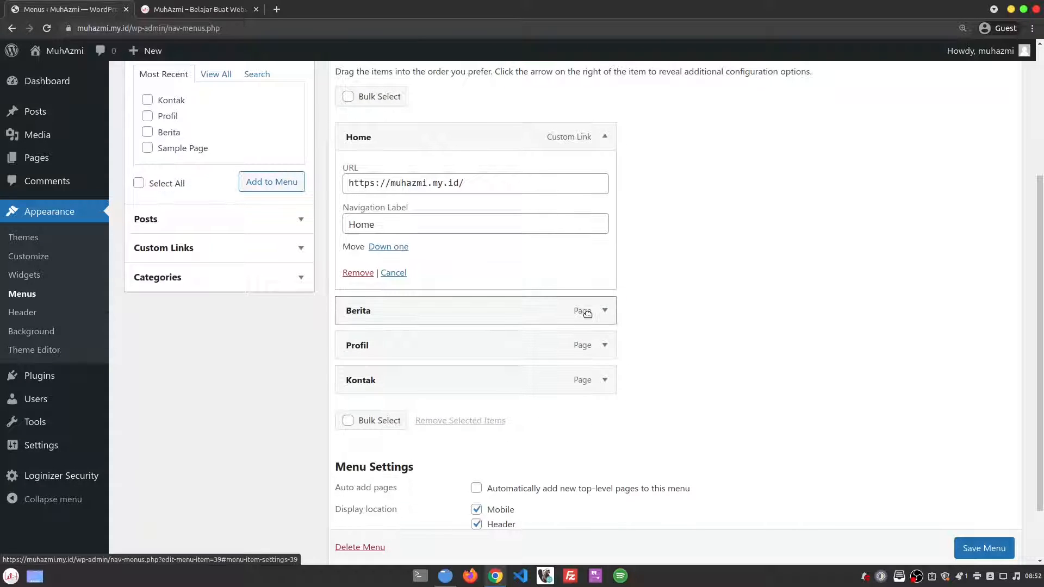
click(603, 363)
scroll(593, 380, up, 2)
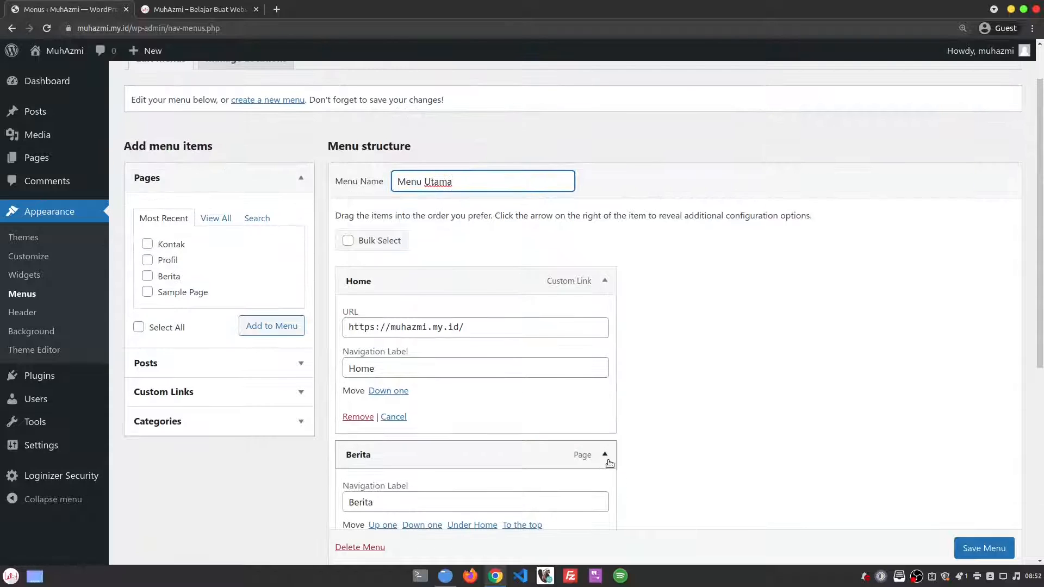
click(604, 455)
click(603, 280)
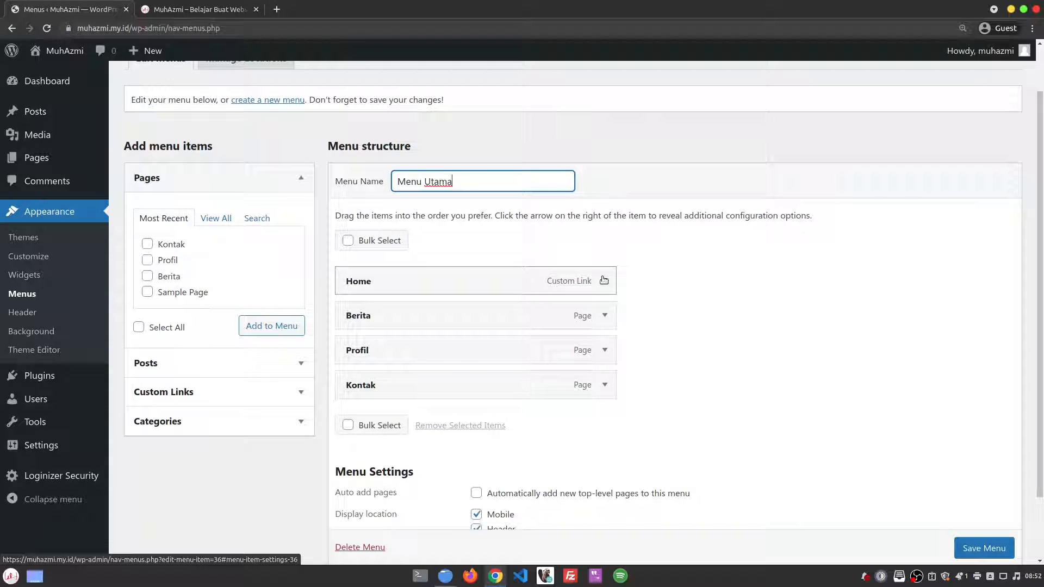
scroll(607, 285, up, 1)
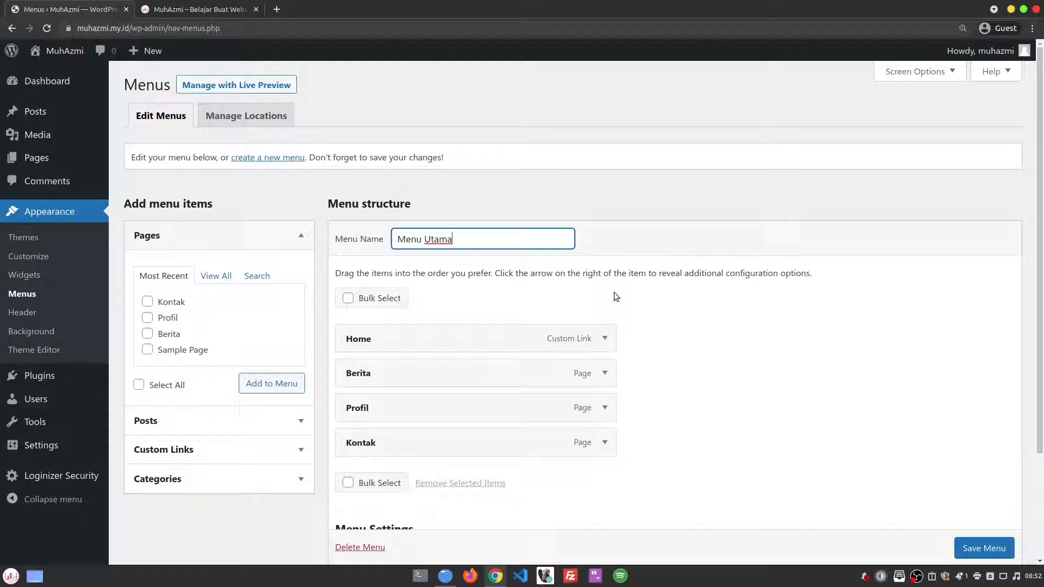
Step: Create a new menu named "Mobile Menu" with Mobile as its display location
click(268, 158)
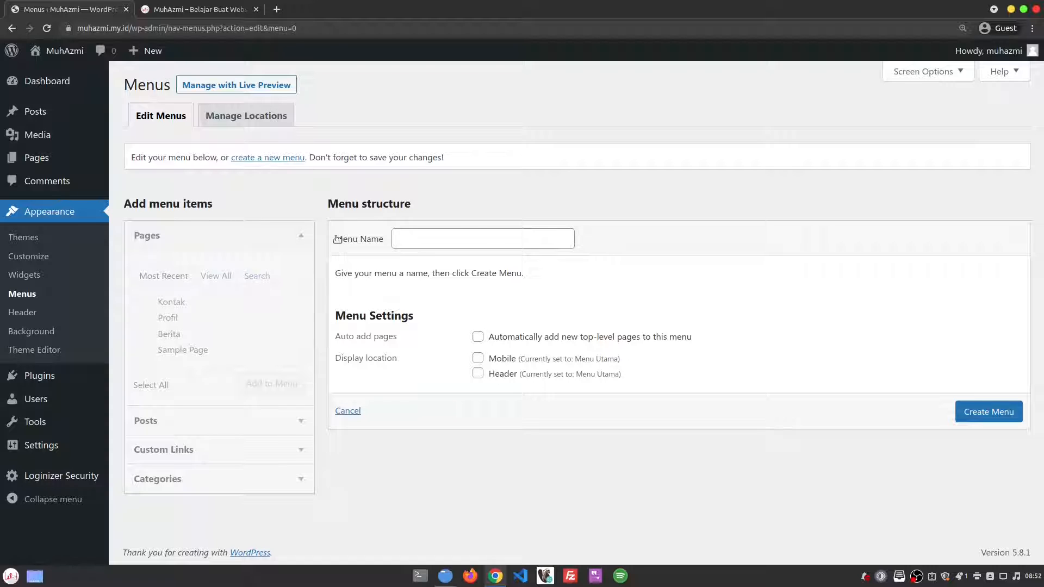
click(507, 237)
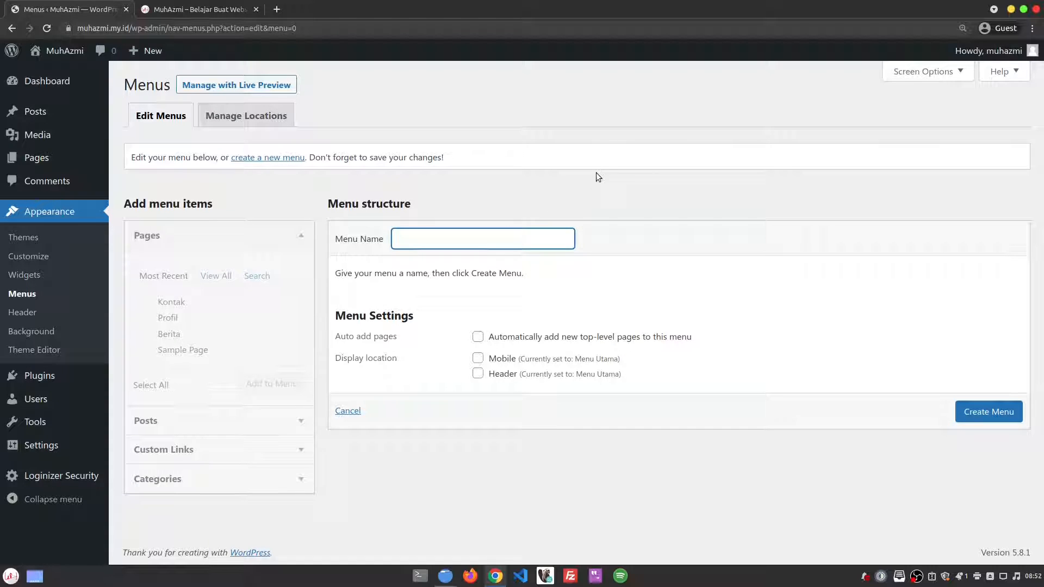
text(Mobile Menu)
drag(335, 337, 398, 336)
click(416, 335)
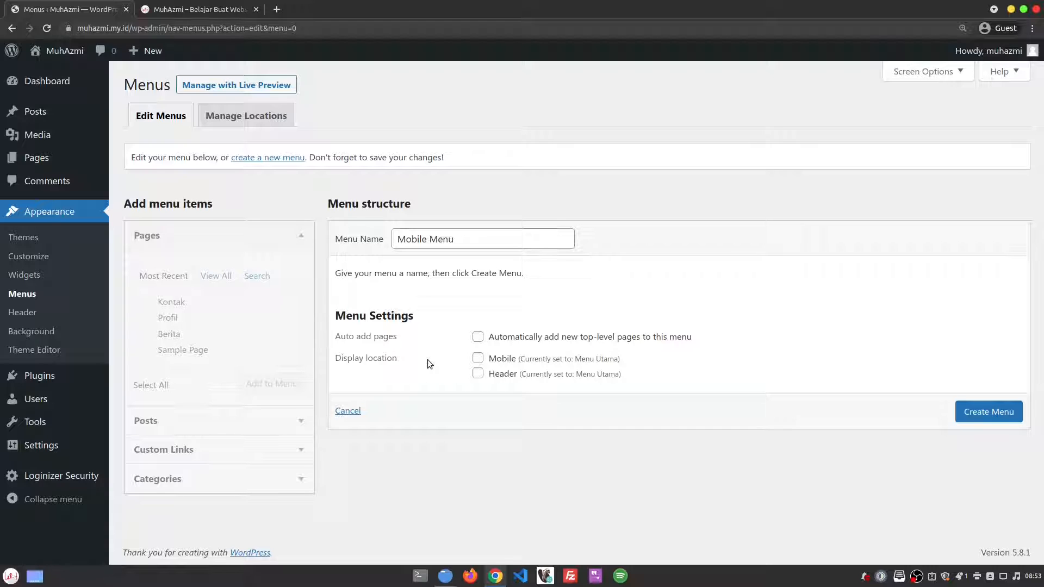
click(478, 359)
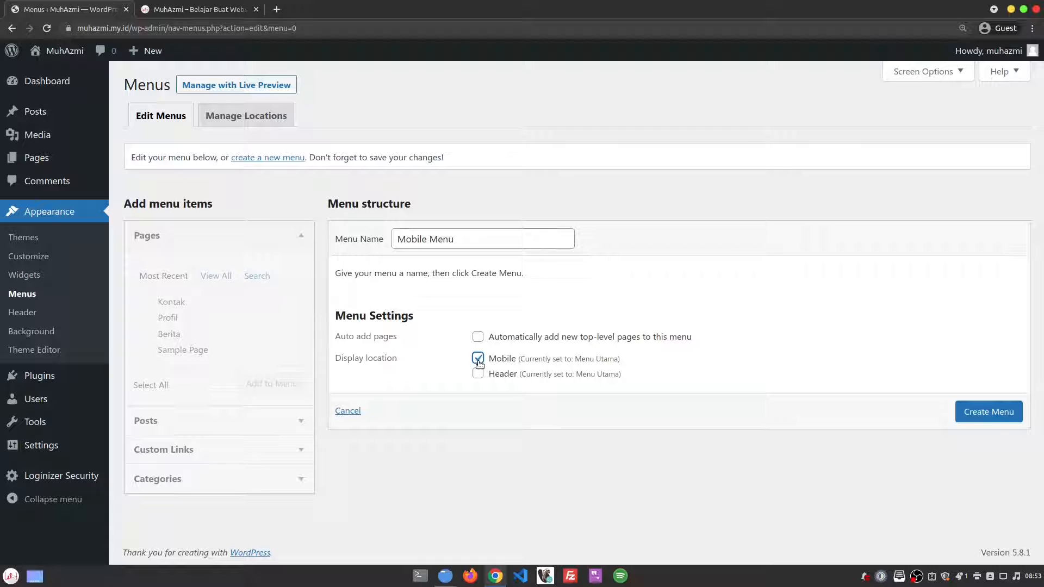
click(986, 413)
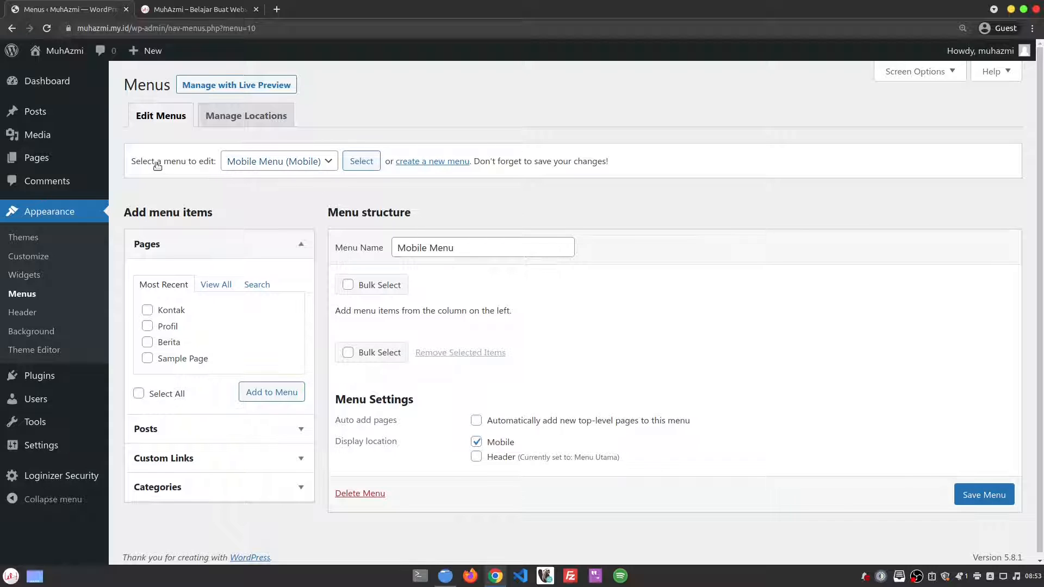
Step: Load Menu Utama (Header) as the menu being edited
click(158, 118)
click(281, 163)
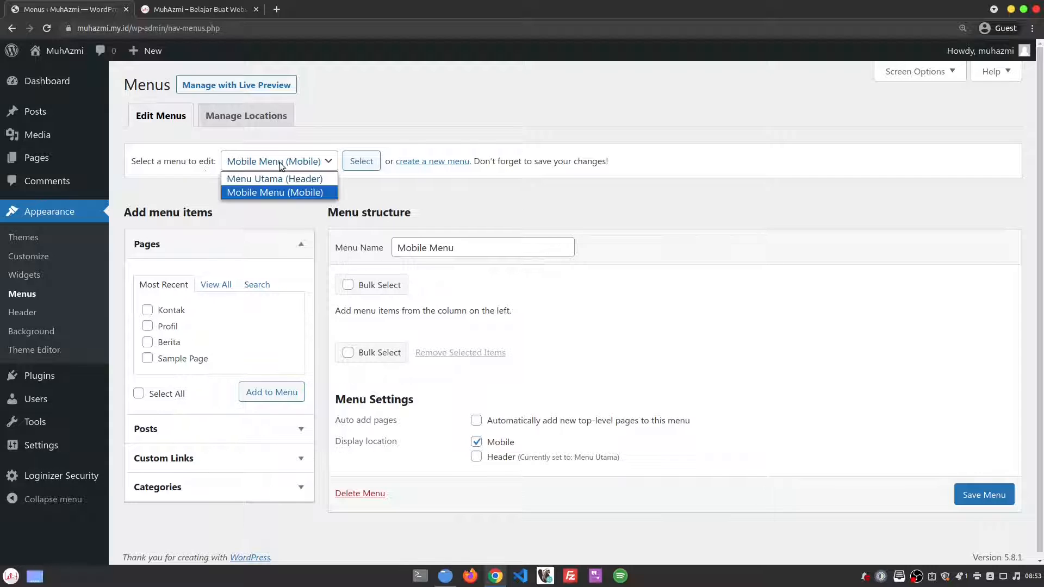
click(328, 177)
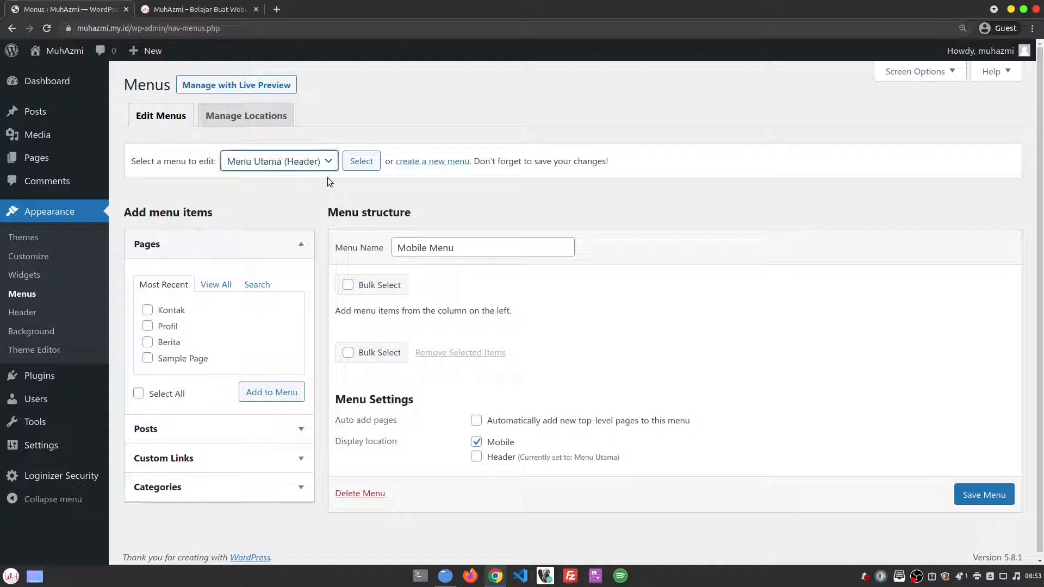
click(360, 168)
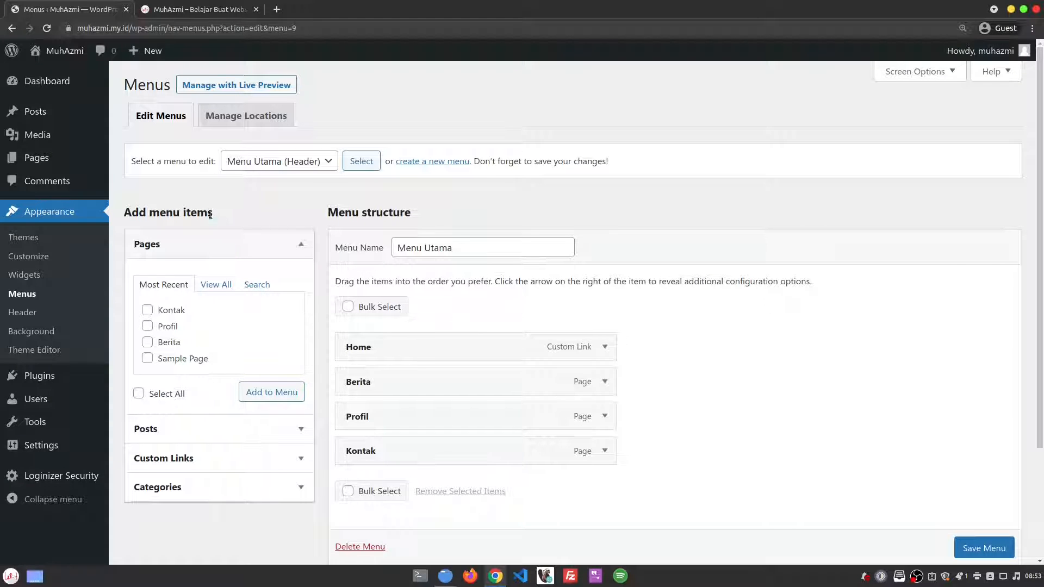
drag(210, 215, 124, 215)
click(239, 207)
click(260, 246)
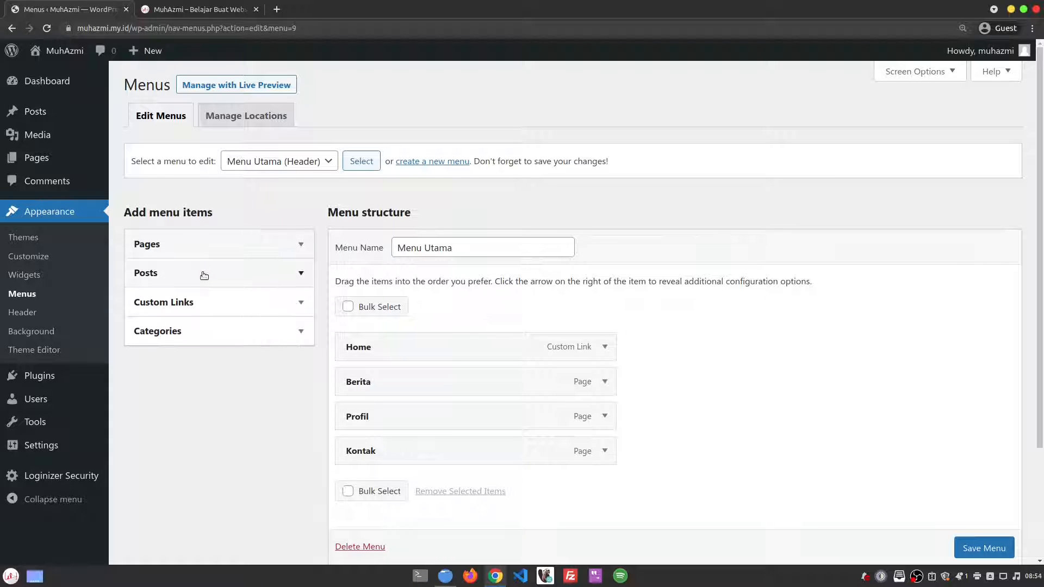
click(245, 253)
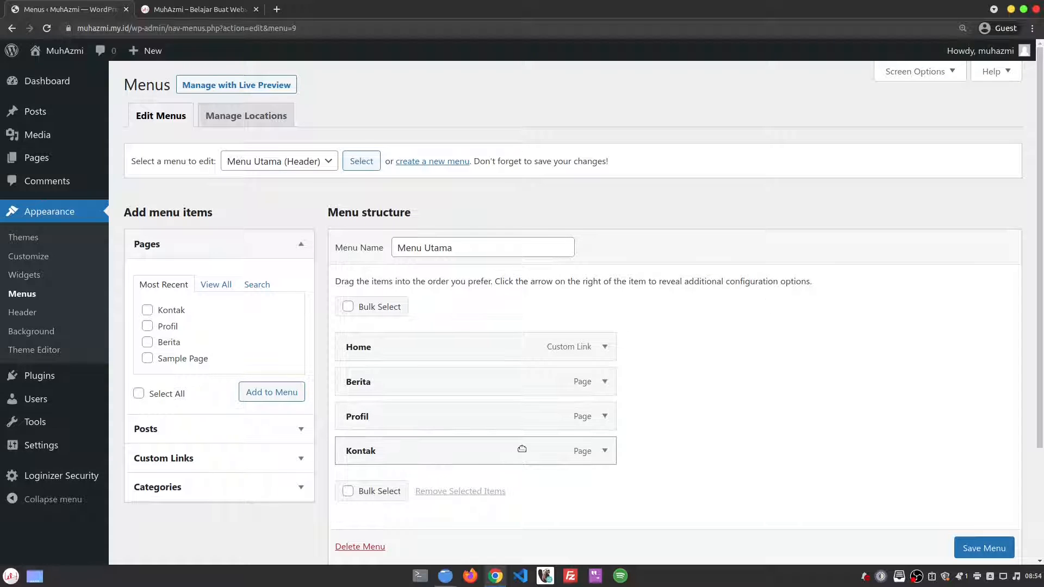
click(178, 364)
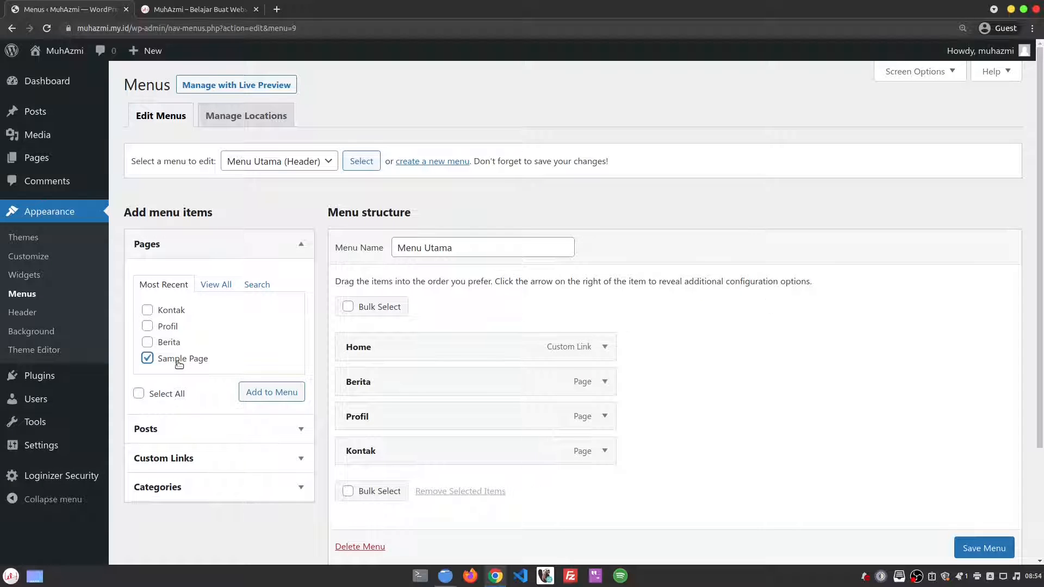
click(178, 364)
click(182, 360)
click(167, 337)
click(167, 330)
click(172, 328)
click(171, 343)
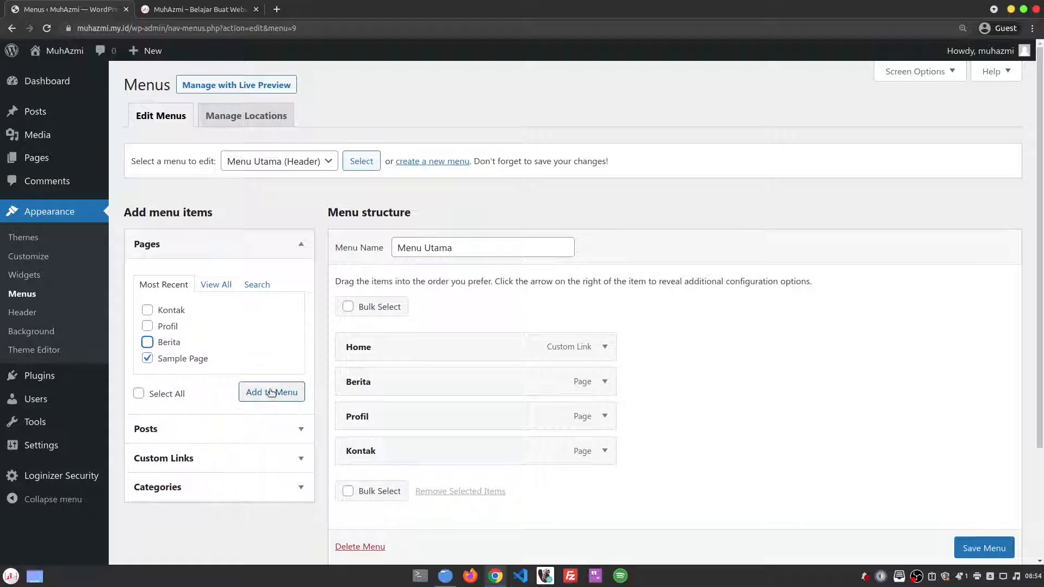
click(169, 393)
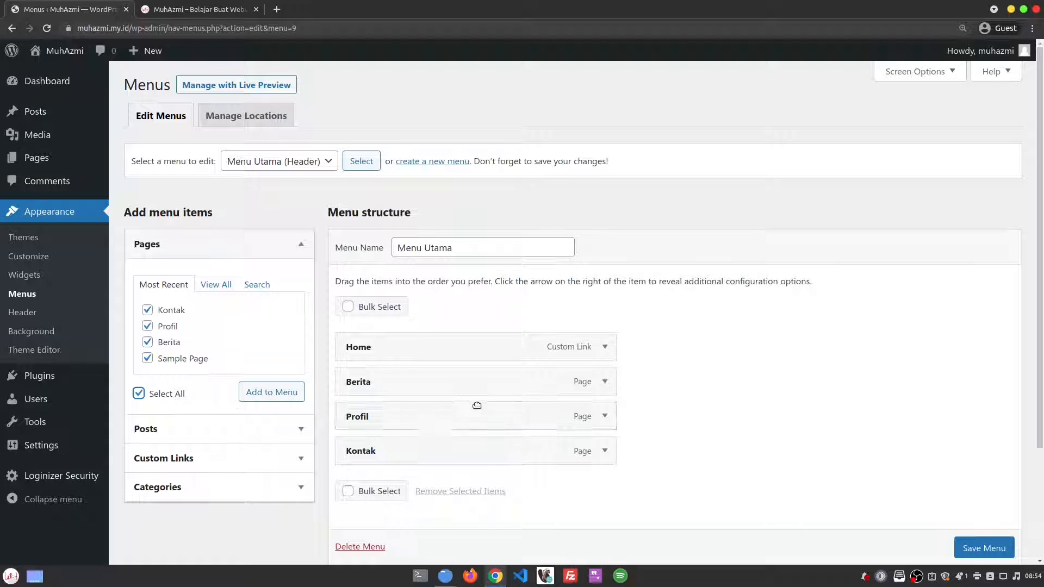
click(169, 395)
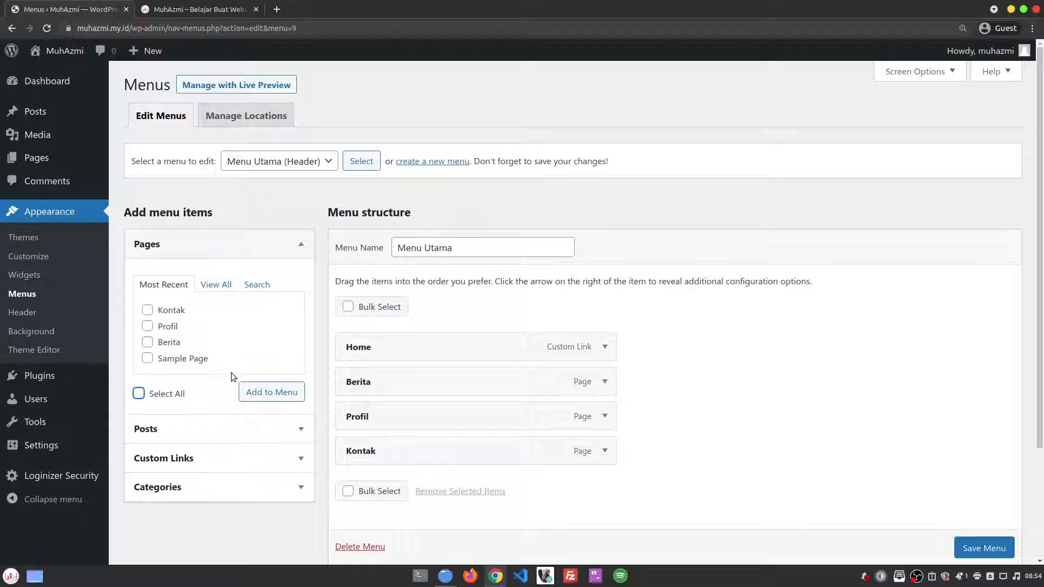
Step: Add Sample Page to Menu Utama as a menu item
click(175, 359)
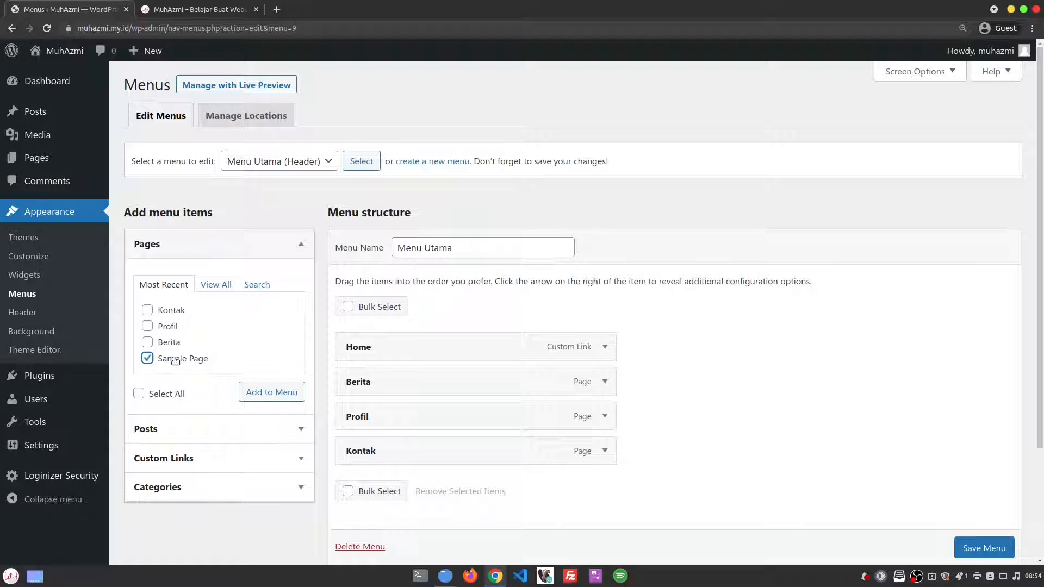
click(275, 395)
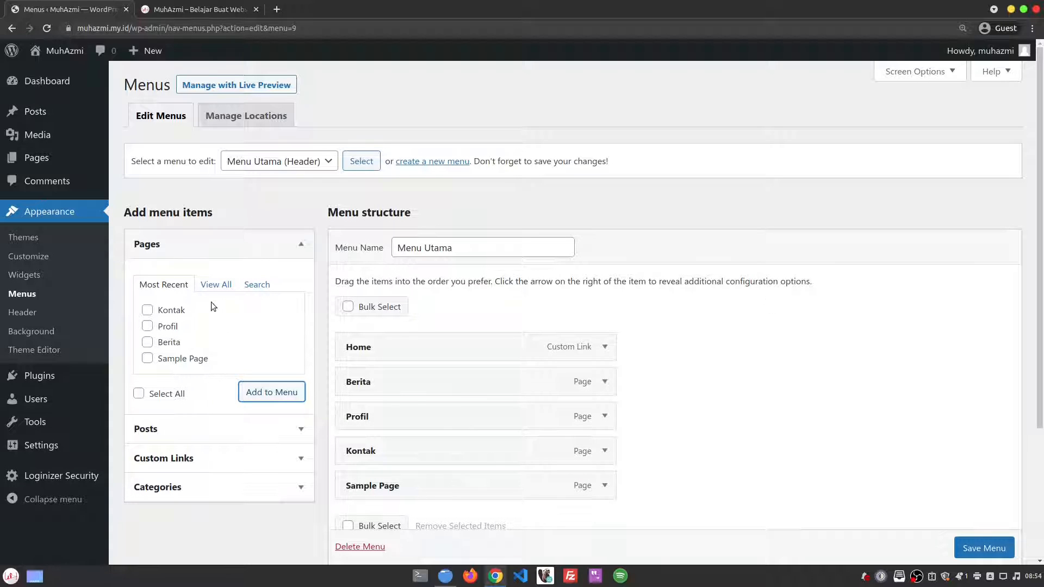
Step: View all available pages and try the page search with "berita" and "beritaasdas", ending back at the most recent pages
click(217, 286)
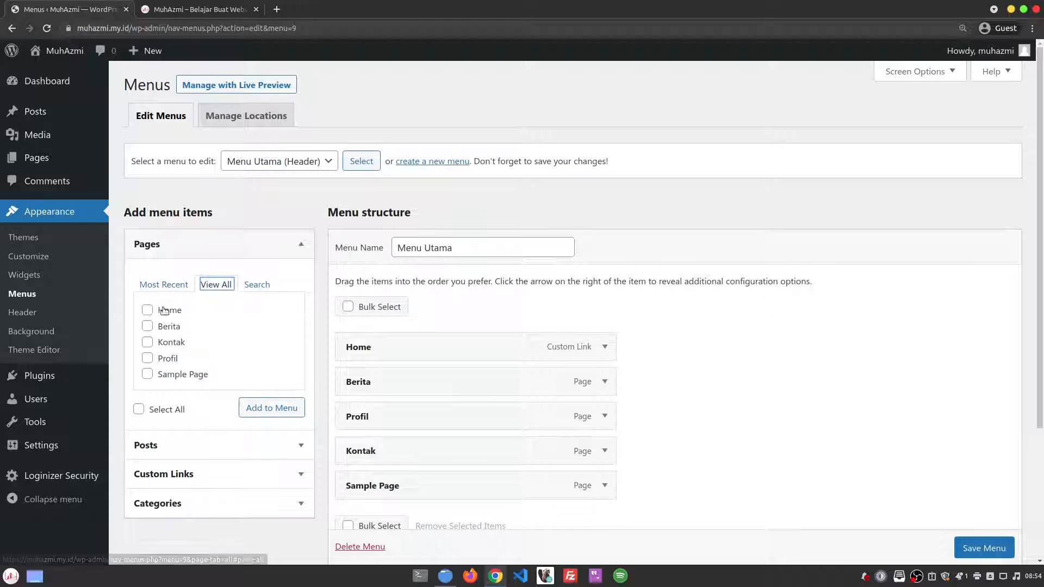
click(257, 285)
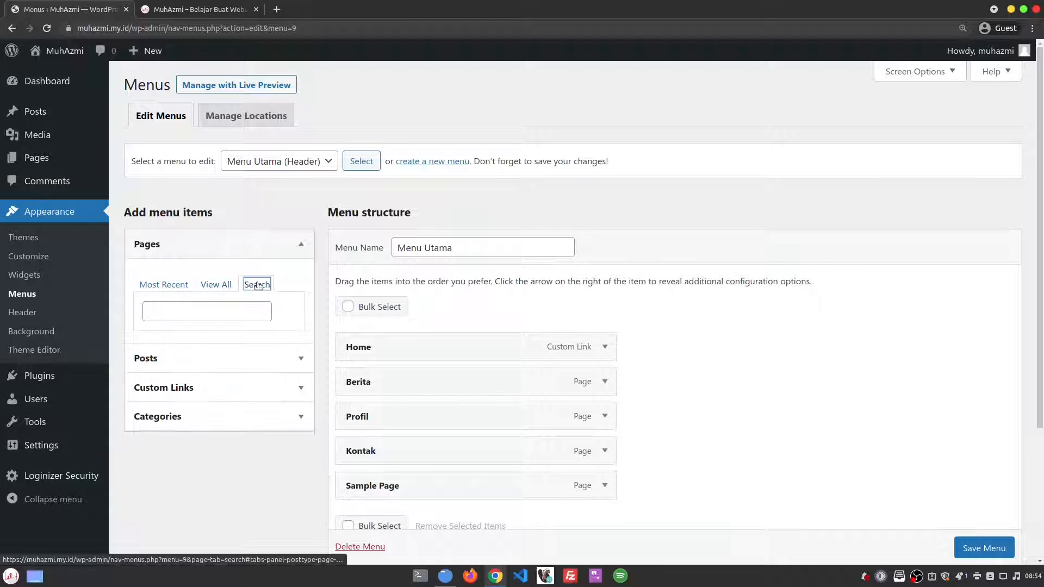
click(234, 311)
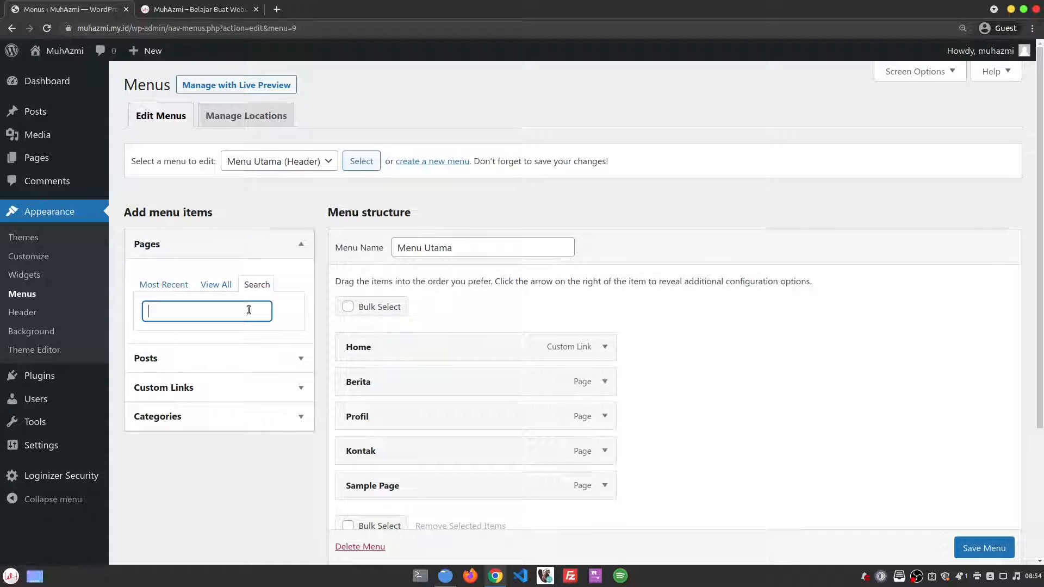
text(be)
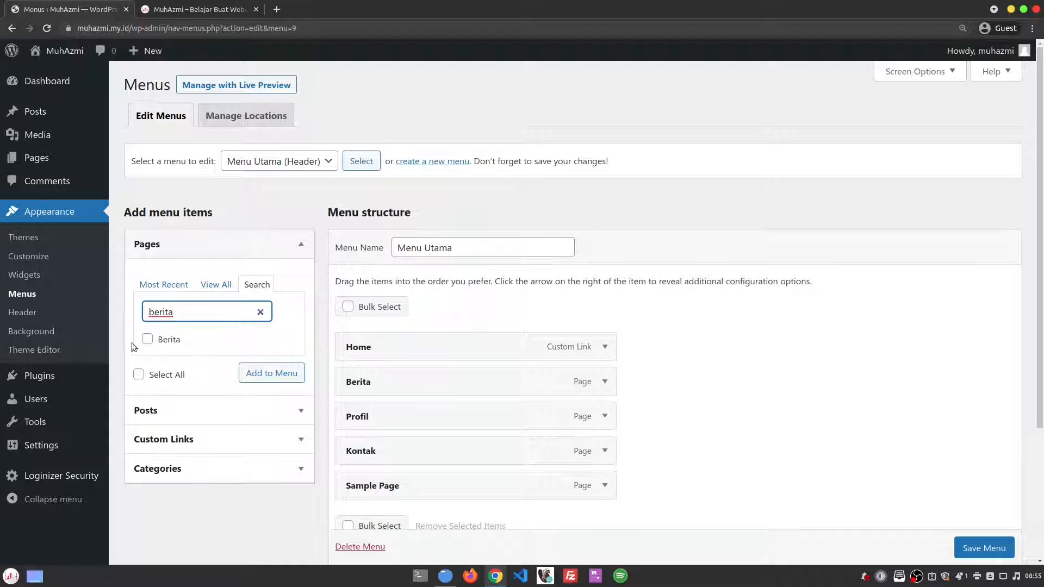
text(ritaasdas)
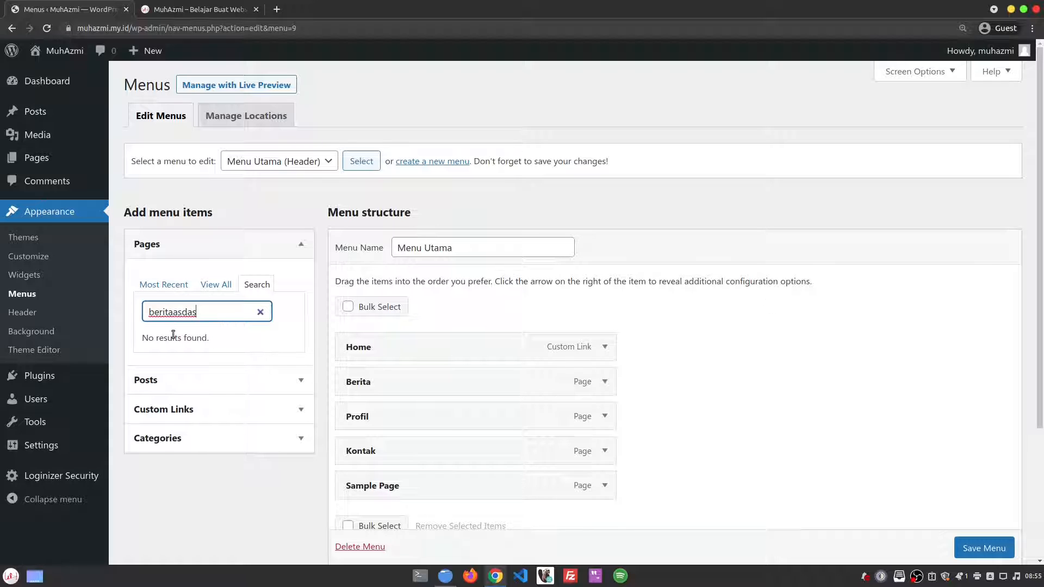
double_click(183, 312)
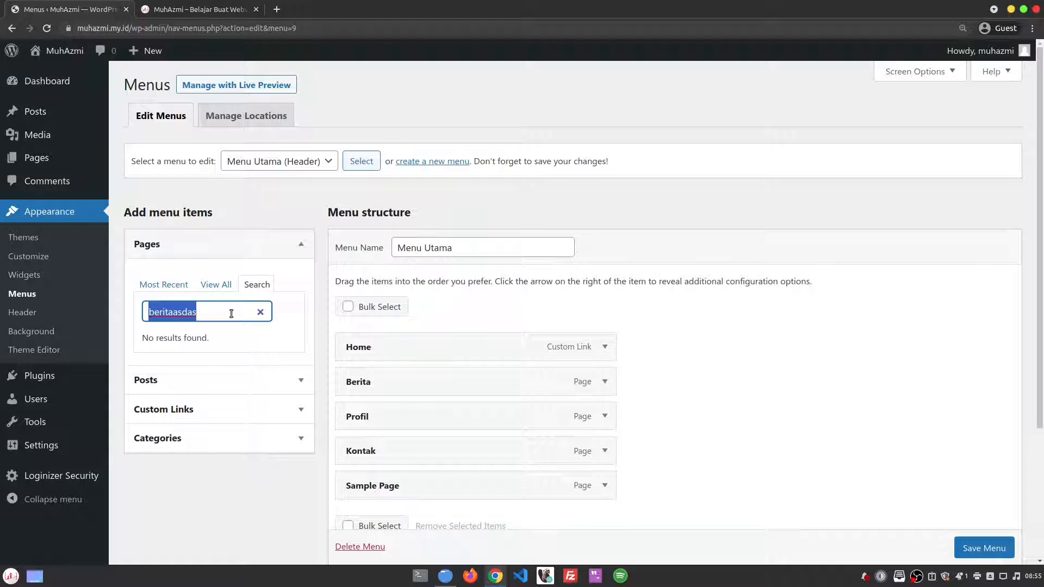
key(BackSpace)
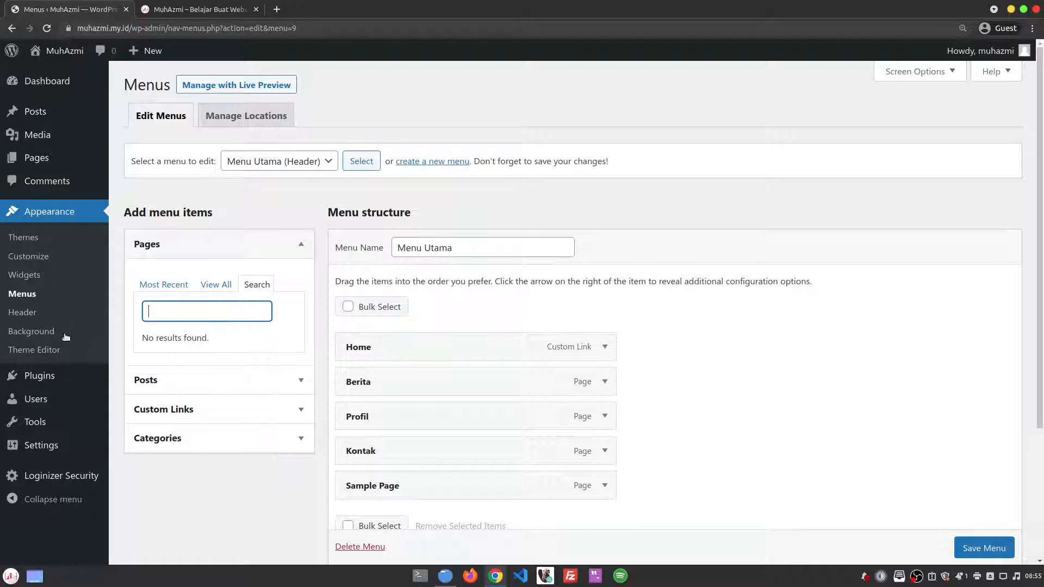
click(159, 284)
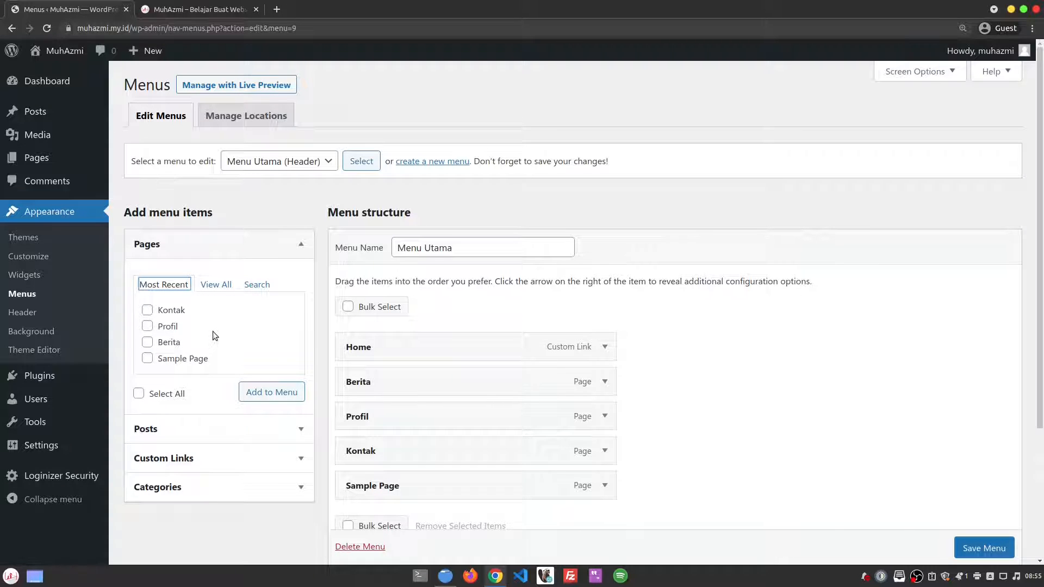
Step: Look through the Posts sources (most recent, all, search), the Custom Links fields and the Categories list available for adding menu items
click(237, 249)
click(236, 273)
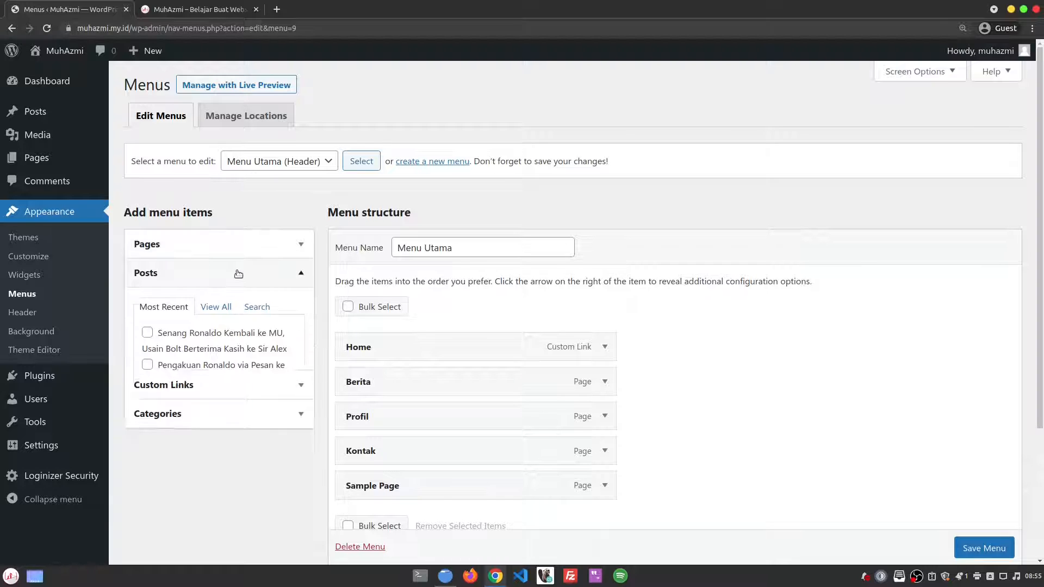
click(217, 314)
click(164, 313)
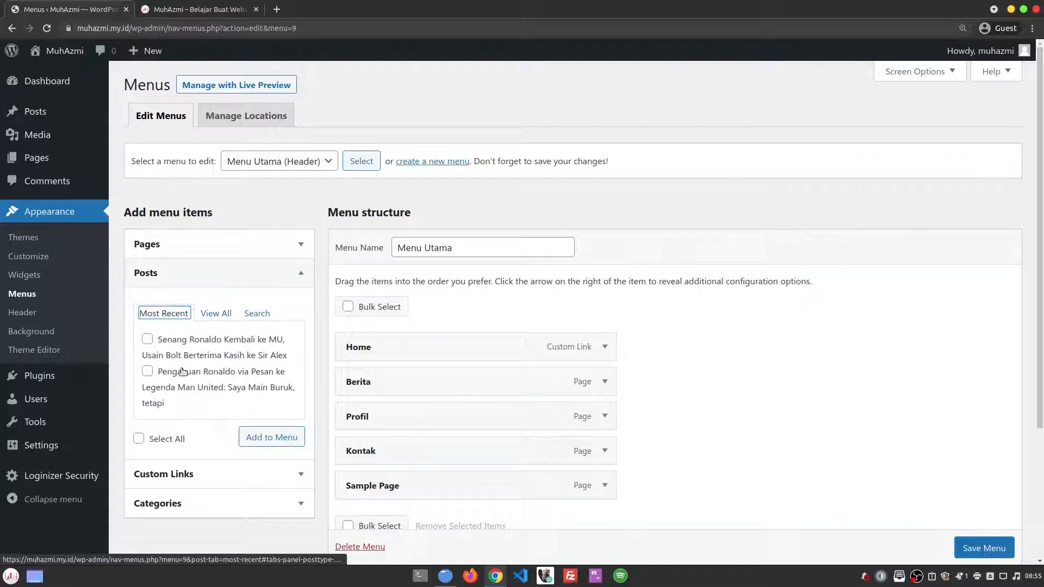
click(262, 314)
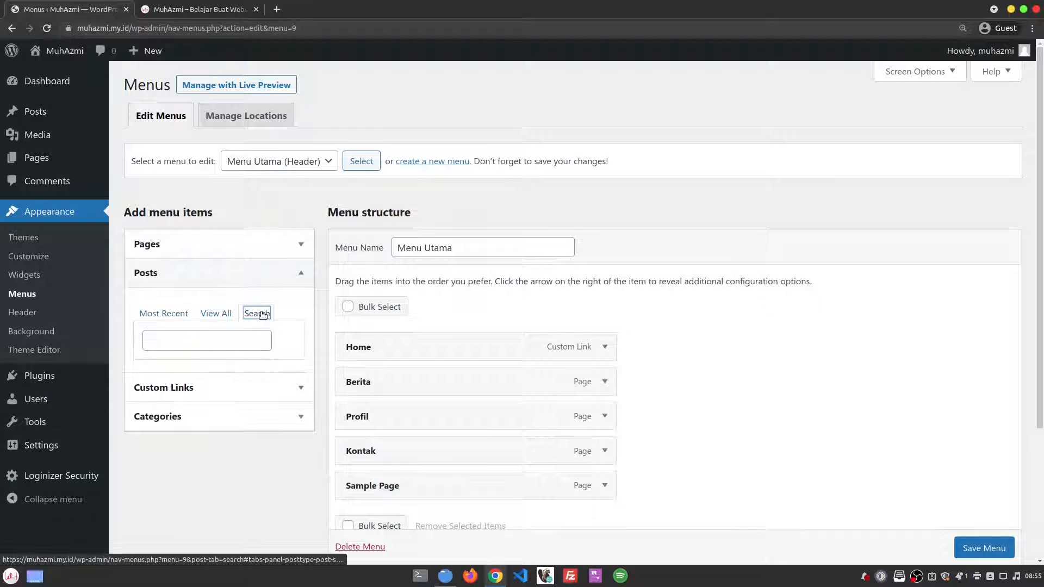
click(228, 387)
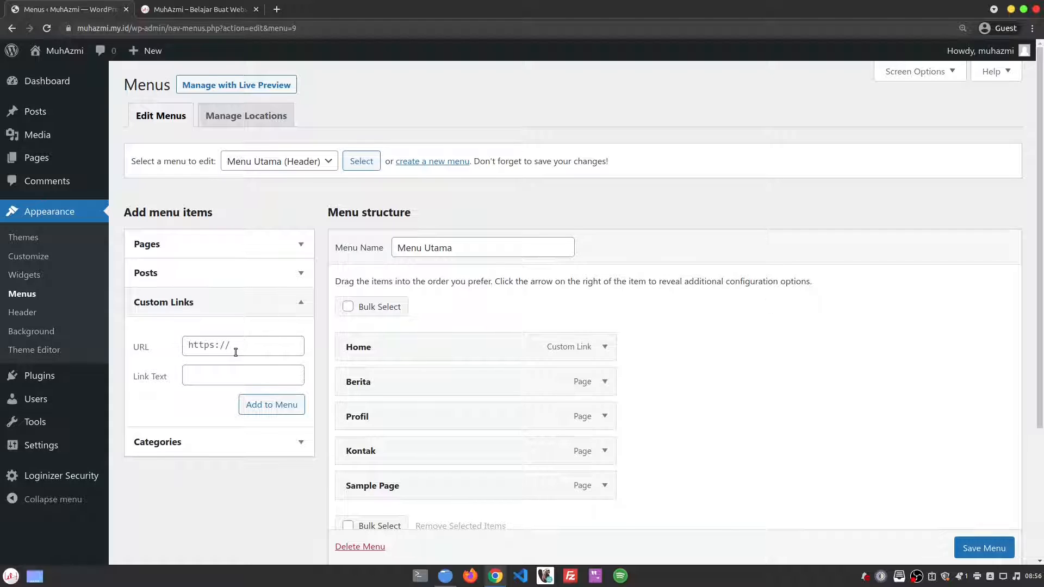
click(211, 450)
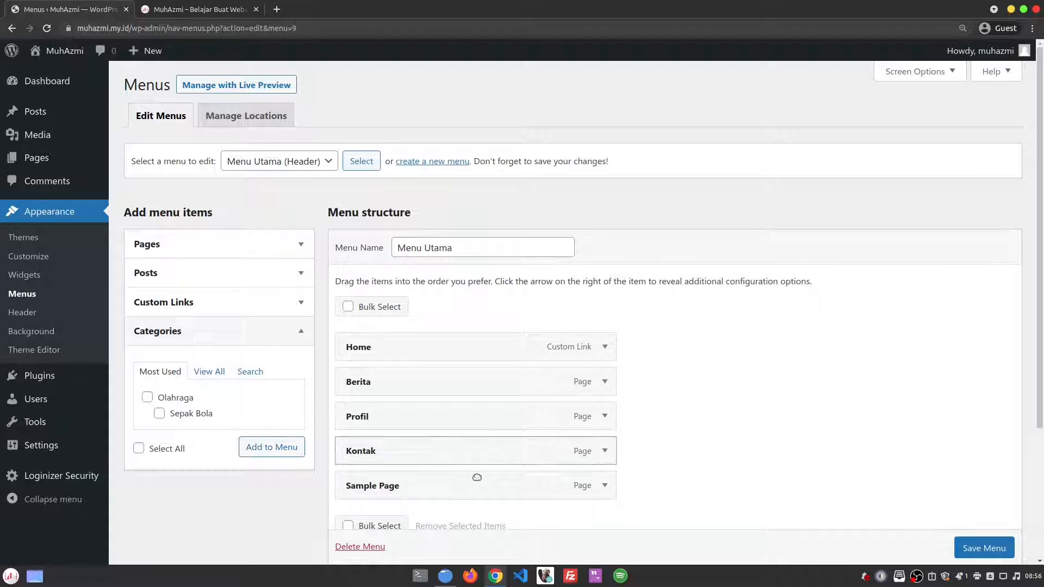
click(272, 336)
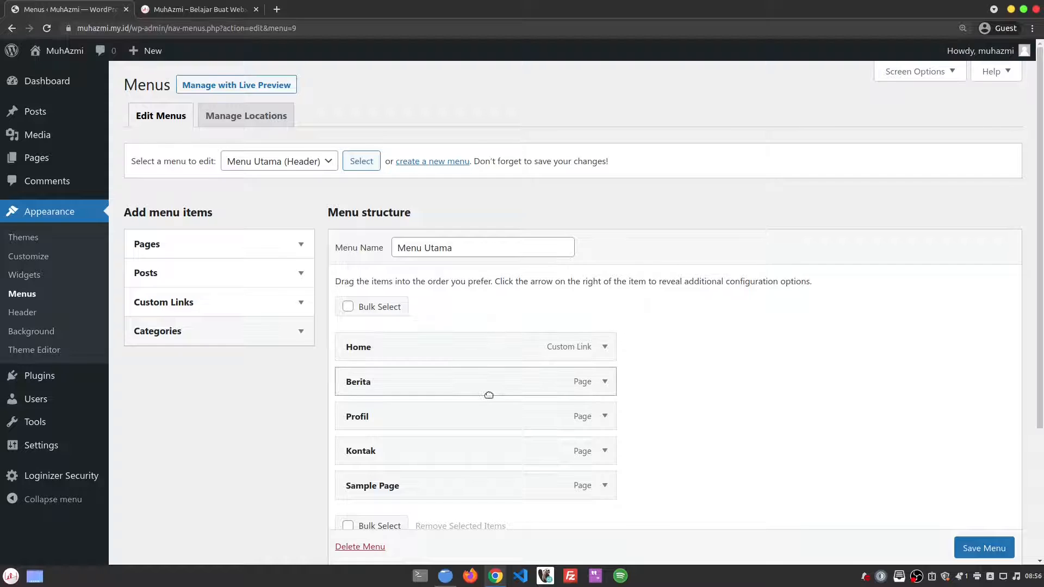
Step: Move Kontak directly below Home in Menu Utama and try indenting it as a sub item, returning it to the top level
scroll(783, 407, down, 1)
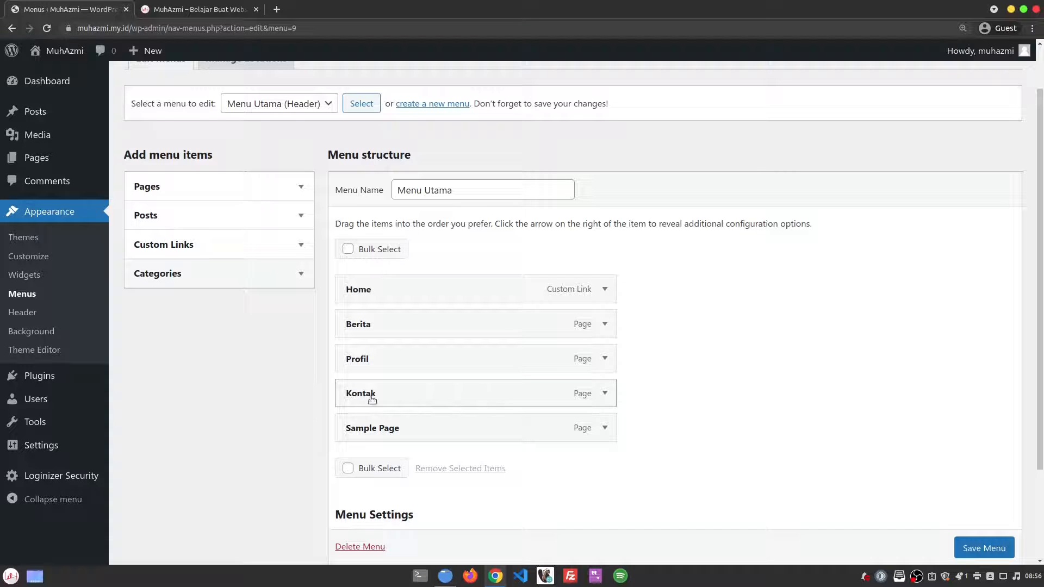
drag(436, 395, 433, 324)
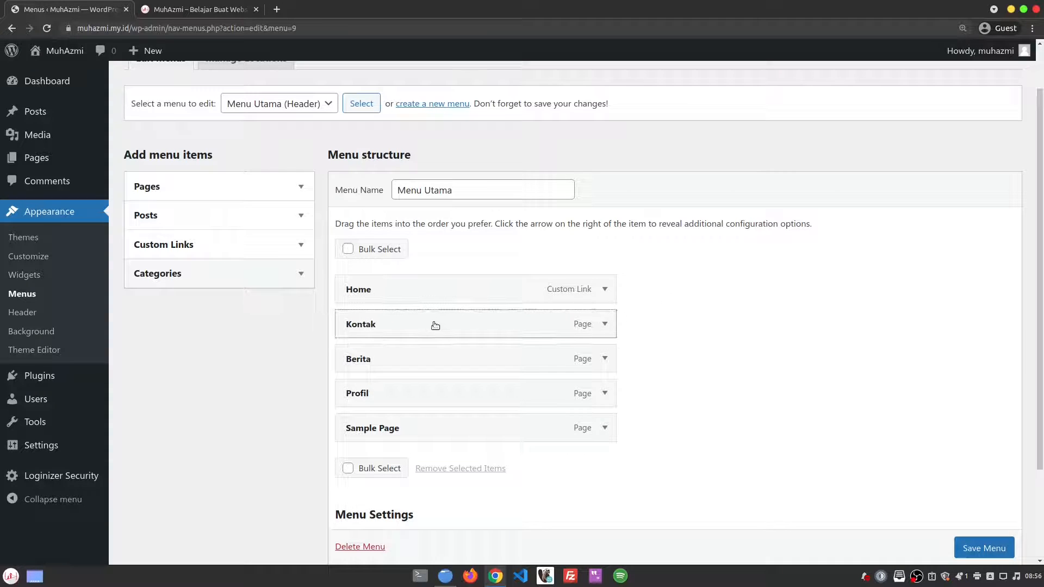
key(ctrl+plus)
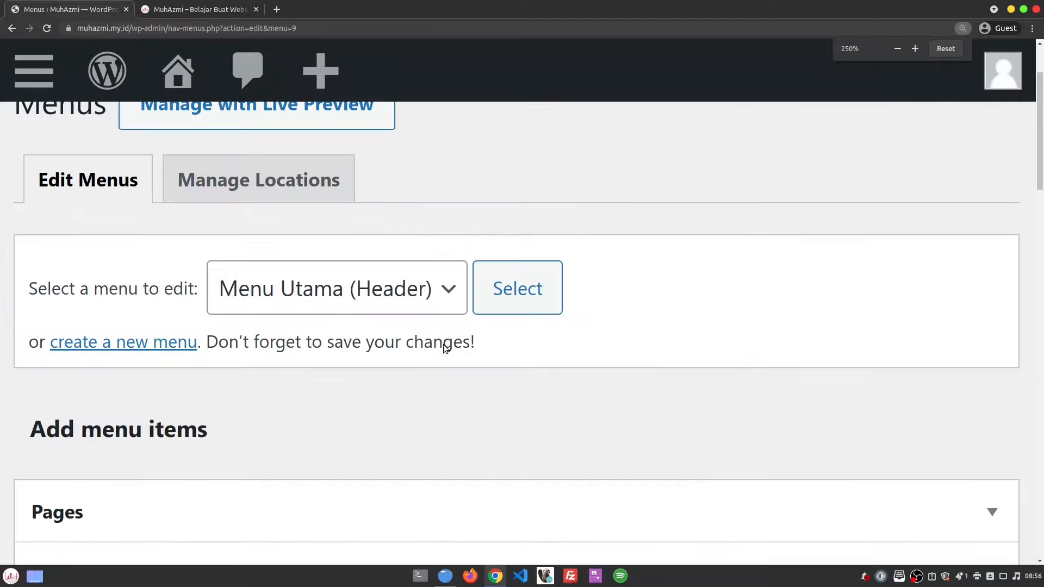
key(ctrl+minus)
scroll(501, 358, down, 2)
scroll(502, 362, down, 3)
drag(610, 330, 668, 326)
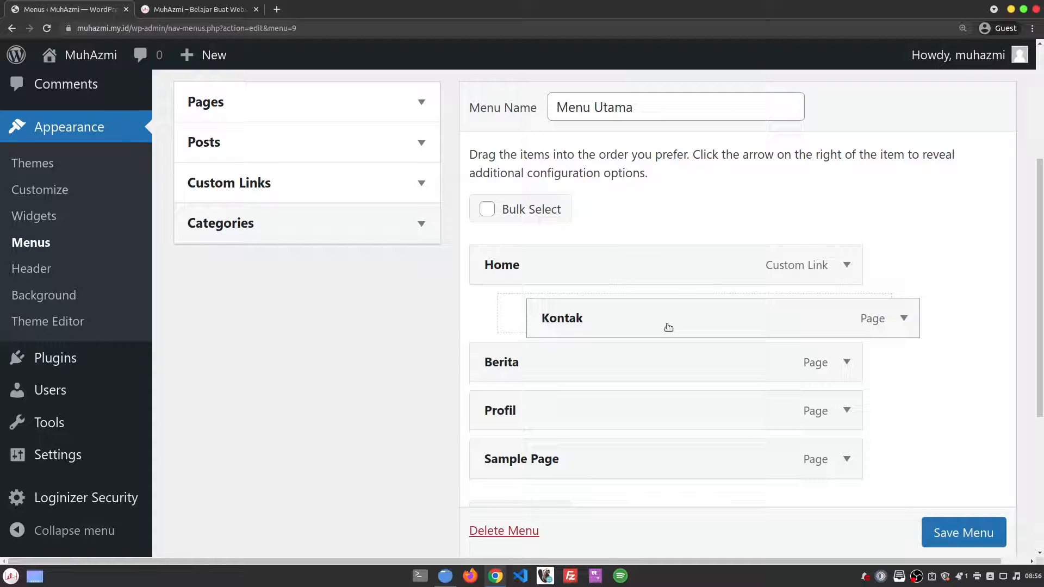
drag(669, 327, 610, 324)
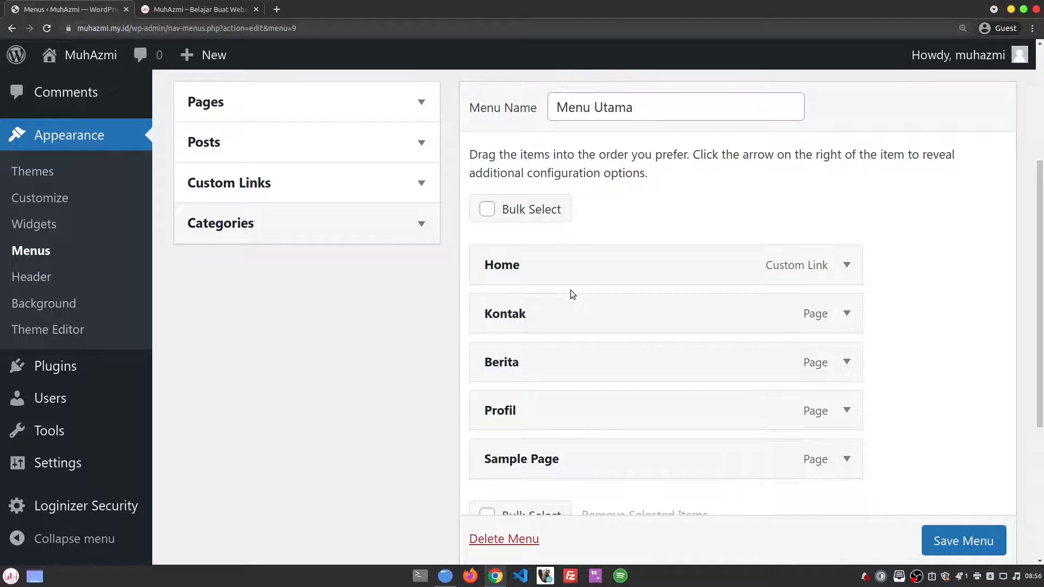
Step: Check the header navigation at the top of the live site, then return to the menu editor
click(213, 7)
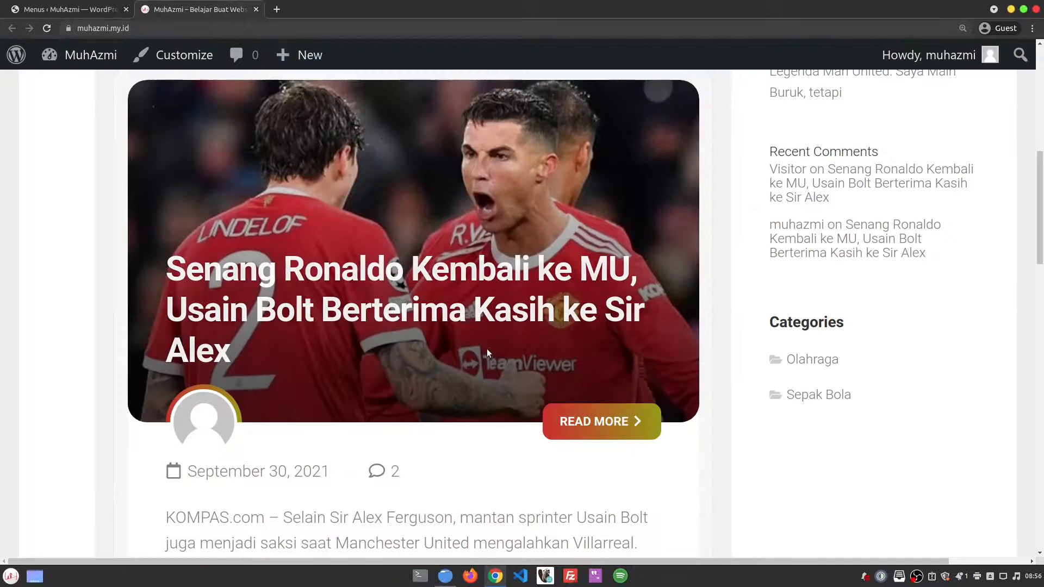
scroll(495, 342, up, 8)
key(ctrl+minus)
key(ctrl+minus)
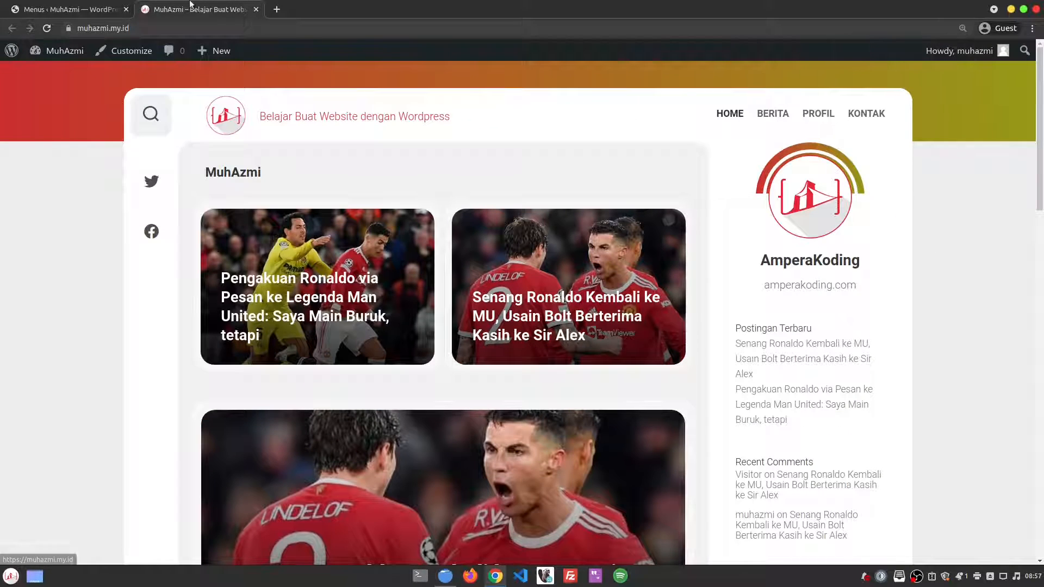
click(71, 9)
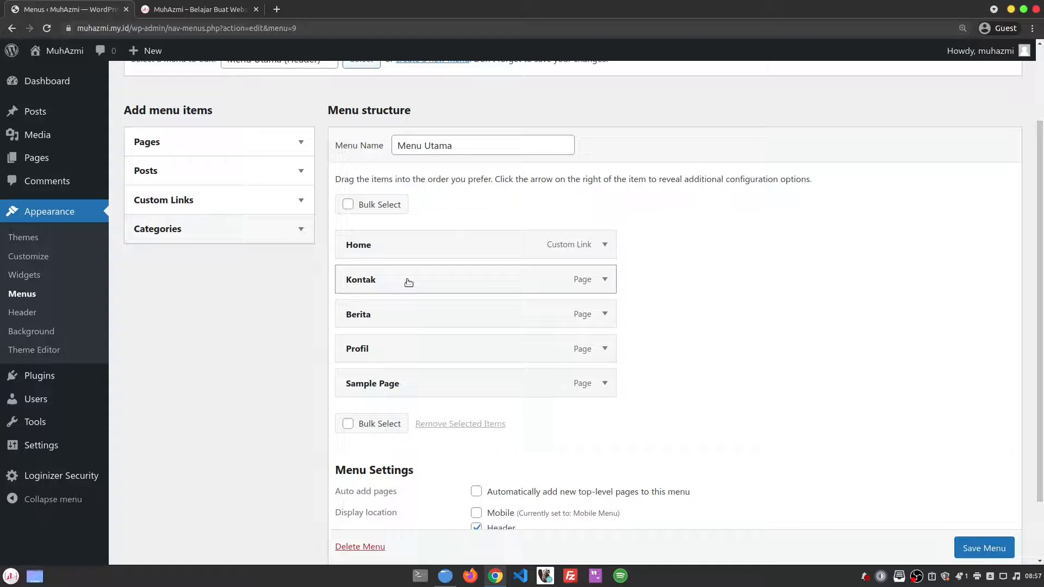
Step: Make Kontak a sub item of Profil and Sample Page a sub item of Kontak, and save Menu Utama
drag(415, 291, 418, 351)
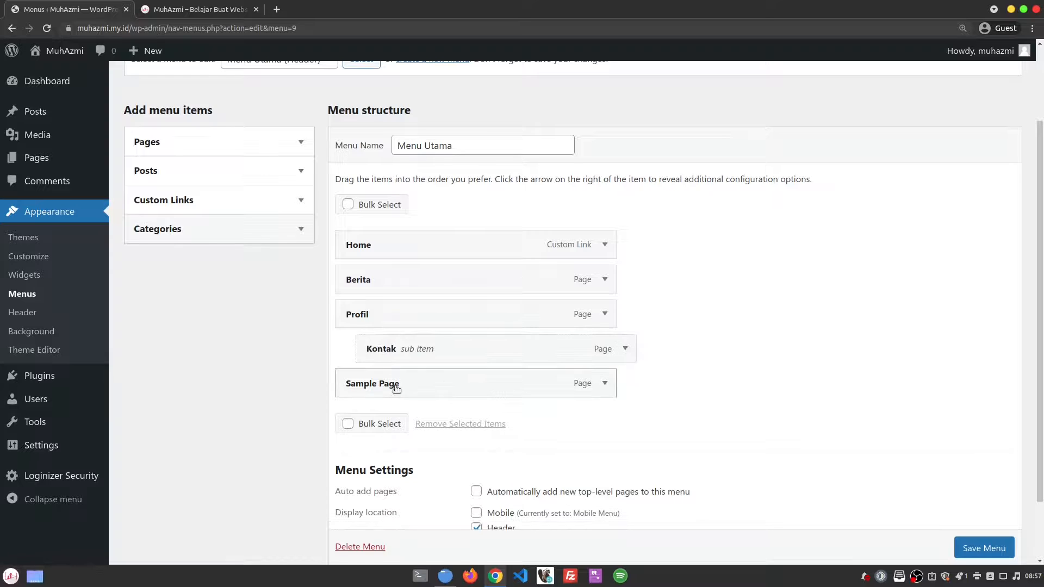
drag(395, 387, 435, 369)
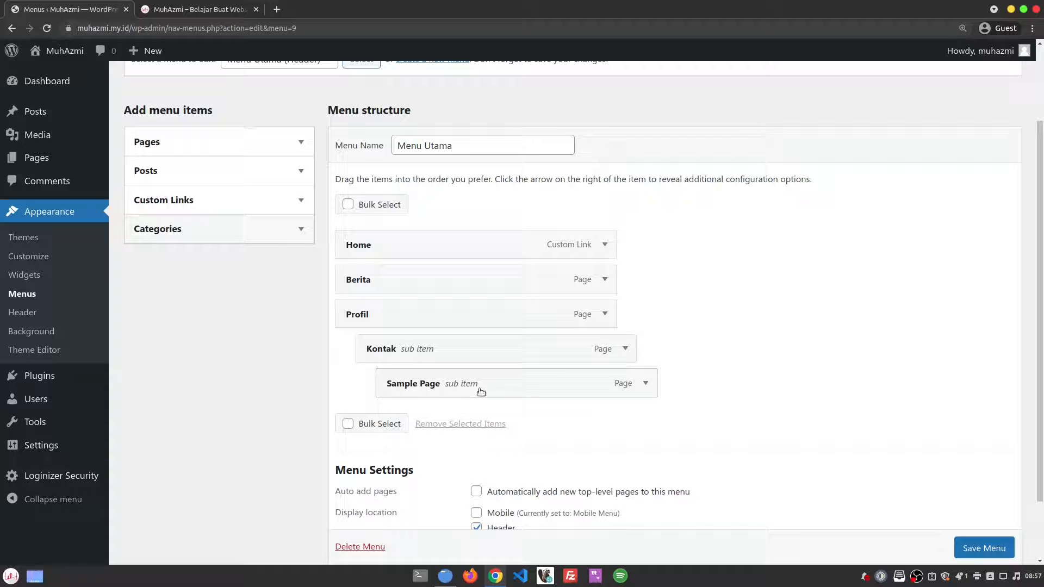
scroll(455, 385, down, 3)
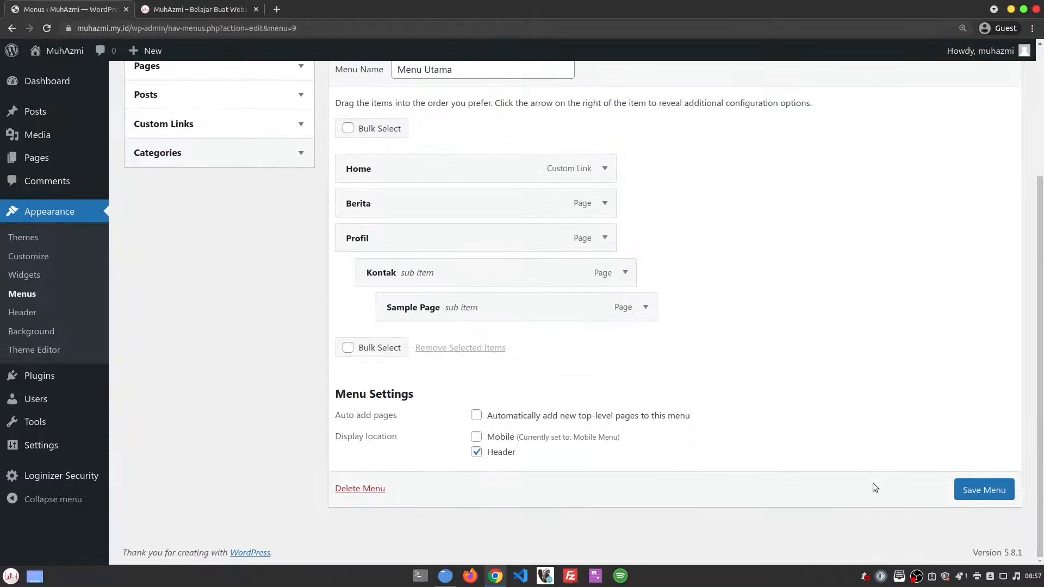
click(983, 490)
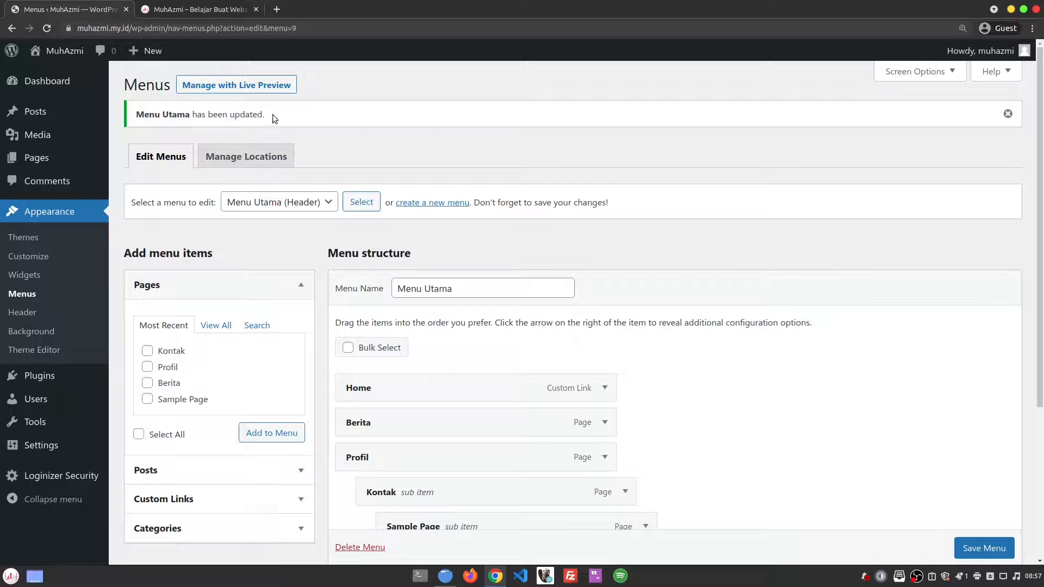
drag(272, 114, 130, 115)
click(344, 113)
Step: Duplicate the live site's browser tab, reload the copy and examine the submenu under Profil in the header
click(142, 9)
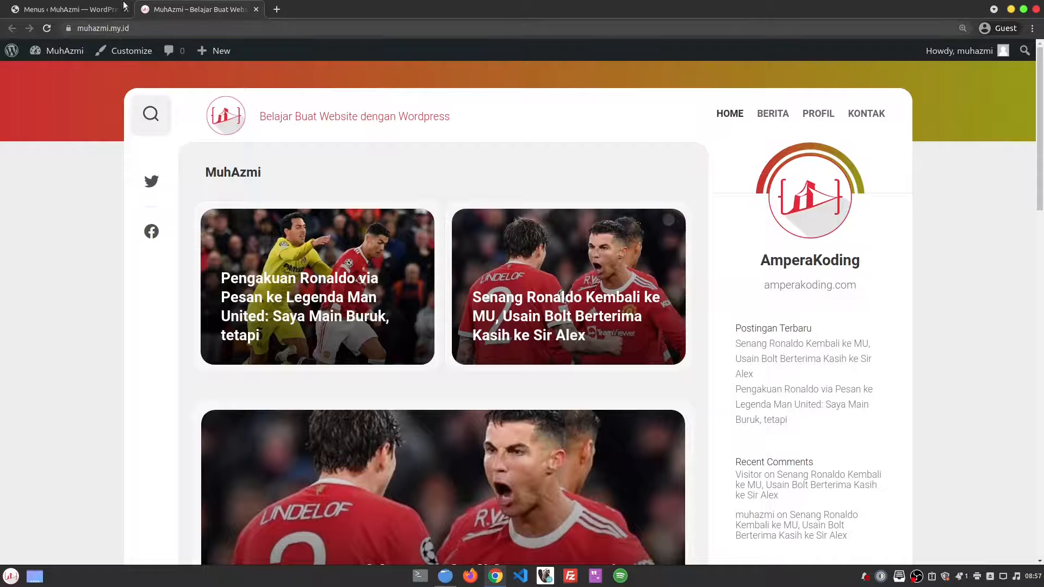
right_click(199, 9)
click(253, 76)
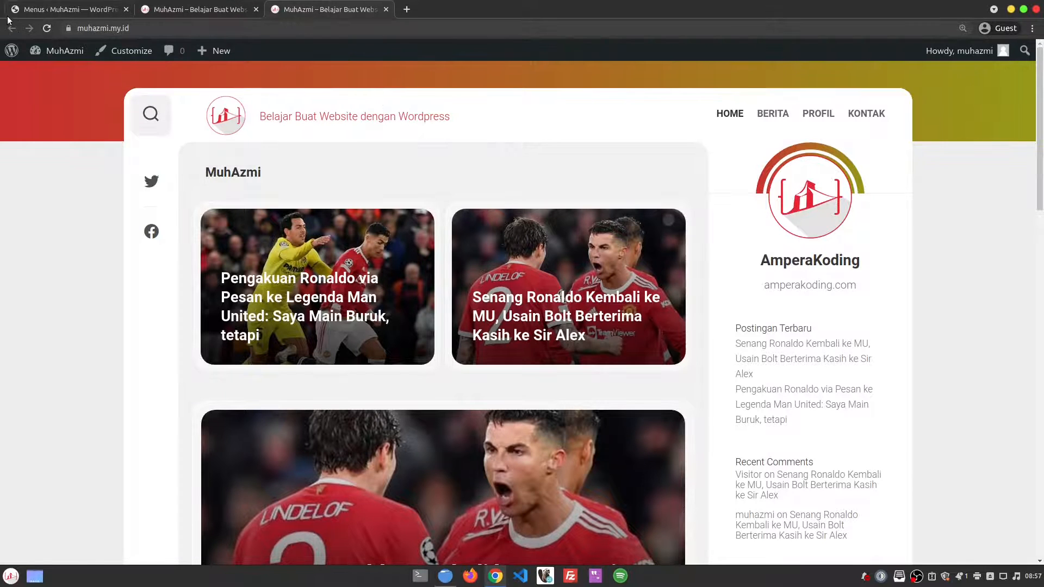
click(47, 28)
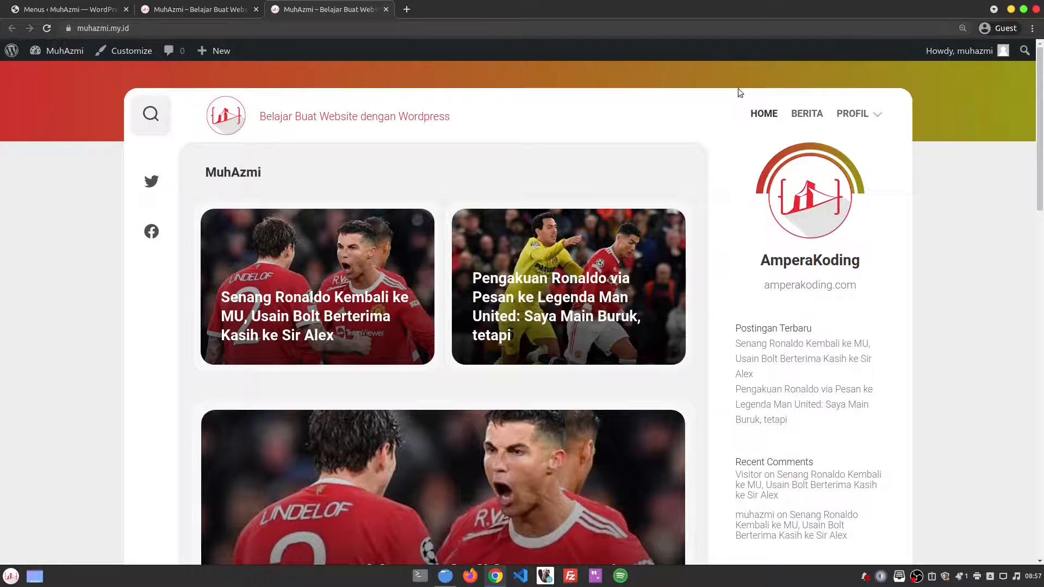
mouse_move(854, 113)
mouse_move(863, 142)
Step: Open the site in the browser's responsive inspection view and compare its header at Mobile L 425px and Tablet 768px widths, reloading the page
right_click(549, 104)
click(598, 256)
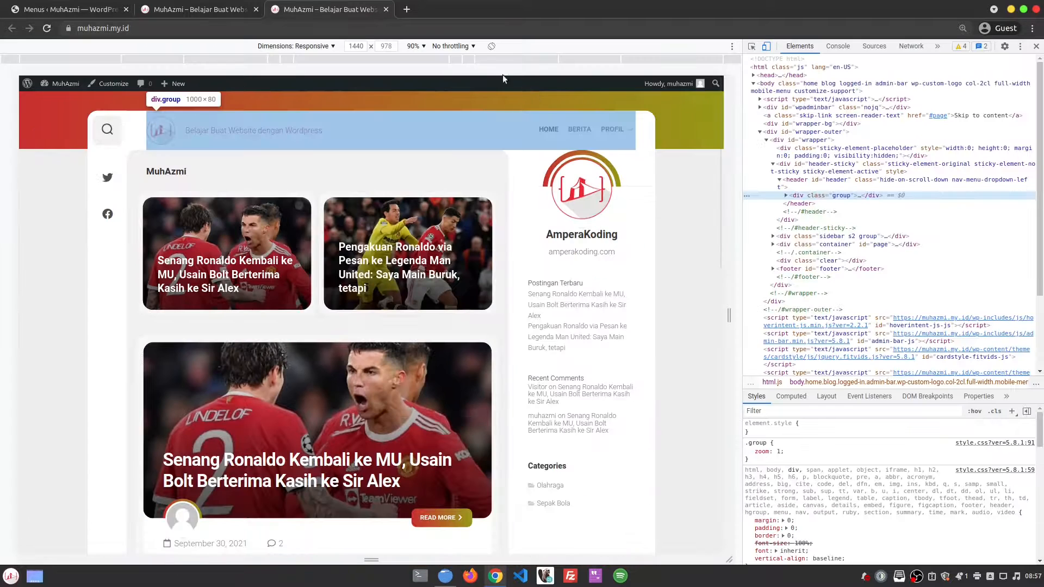
click(467, 60)
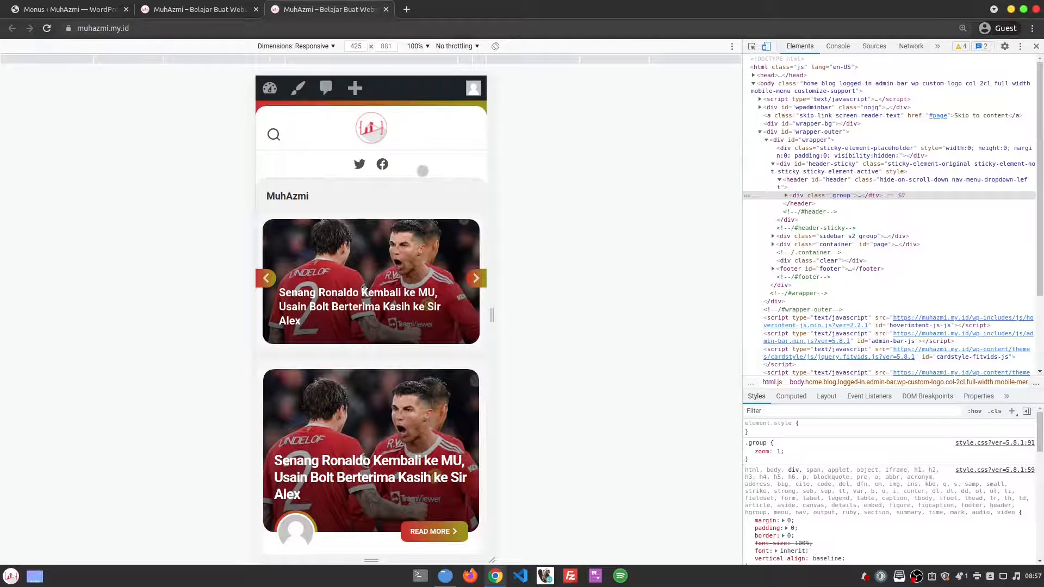
click(46, 28)
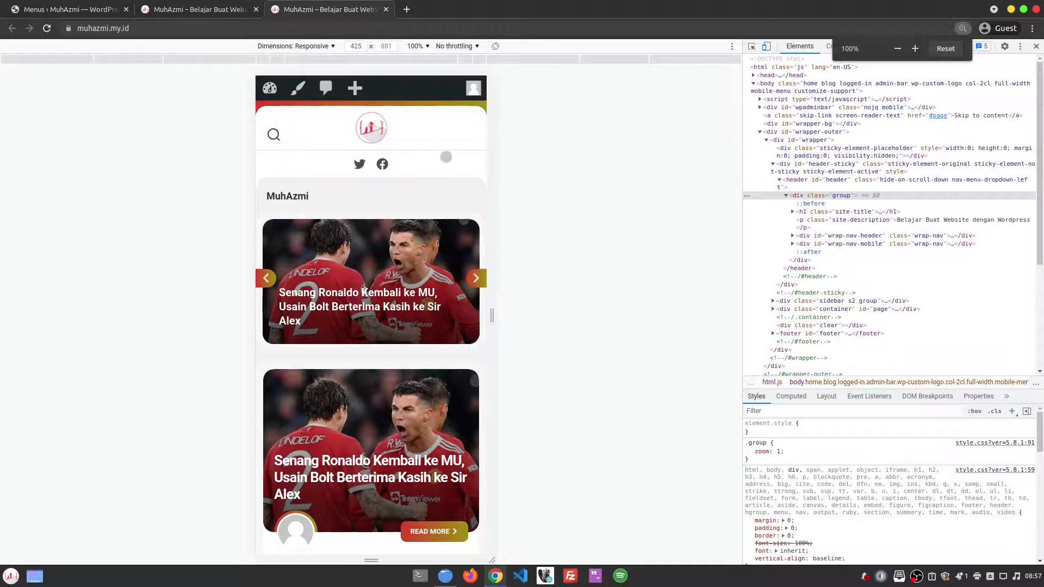
click(45, 29)
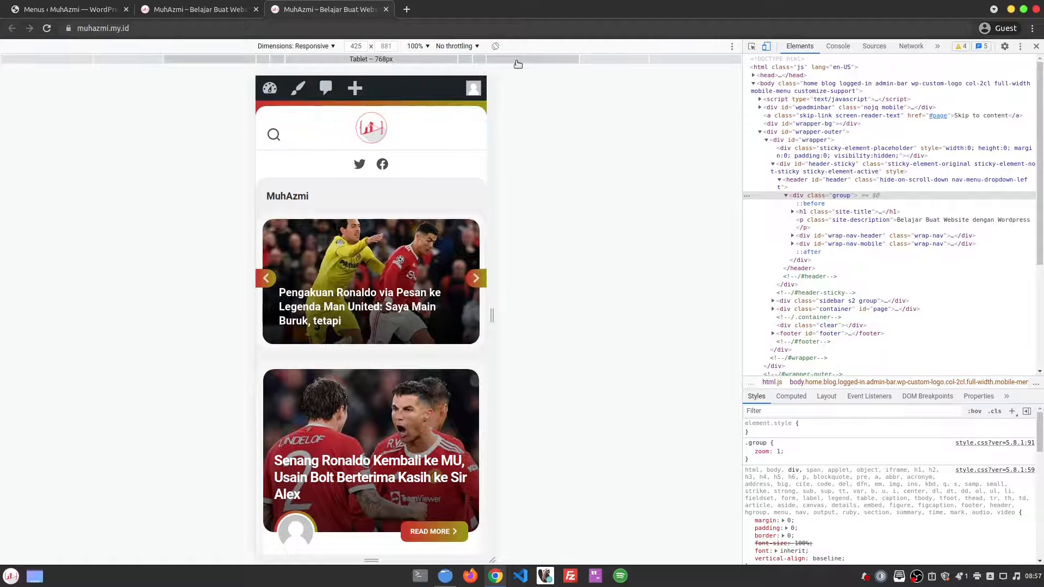
click(499, 63)
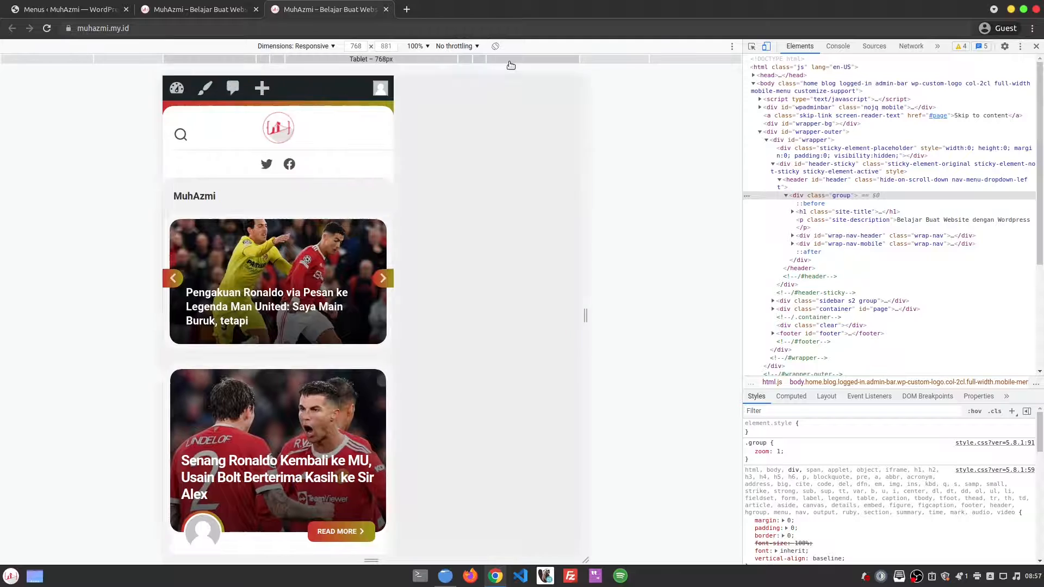
click(481, 59)
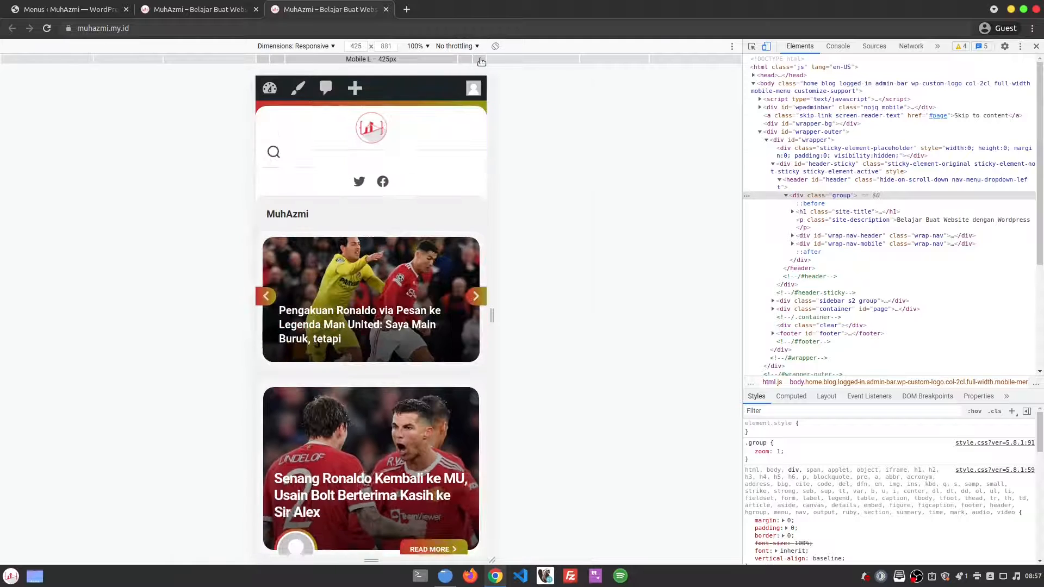
click(541, 62)
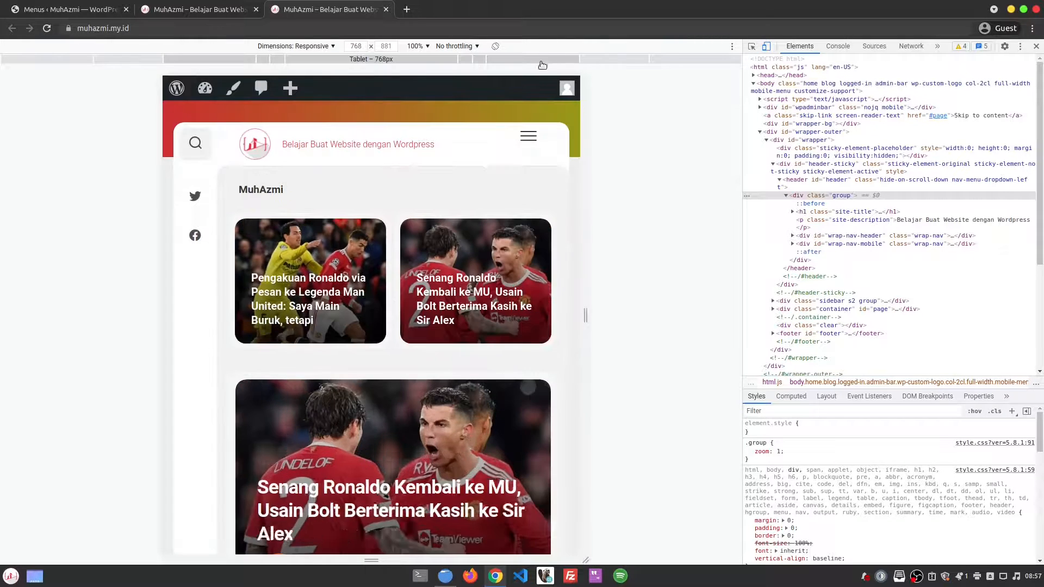
click(481, 60)
Step: Return to the menu editor, move Sample Page out to the top level of Menu Utama and save the menu
click(228, 7)
click(122, 5)
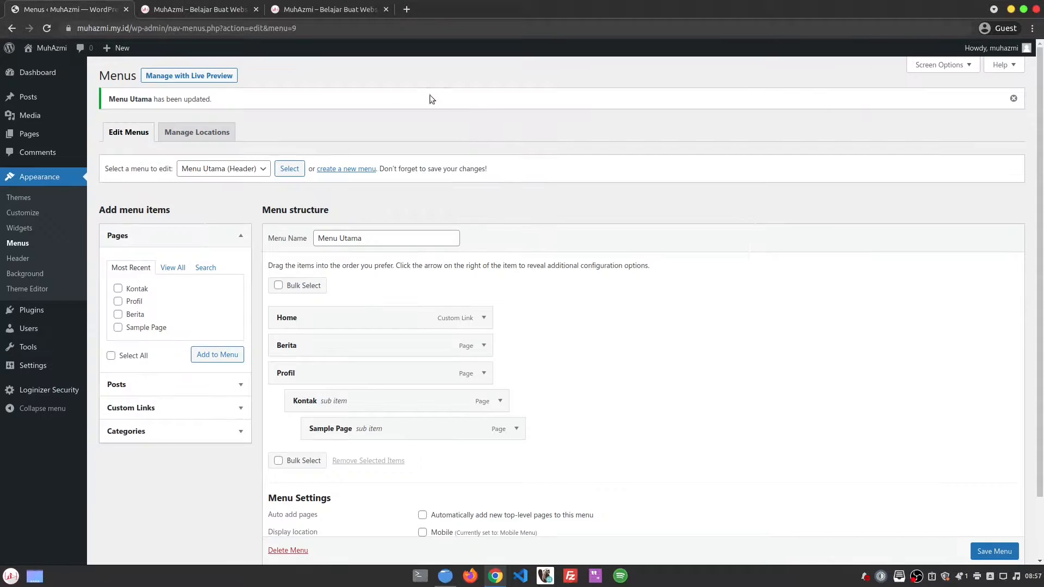
drag(461, 427, 425, 429)
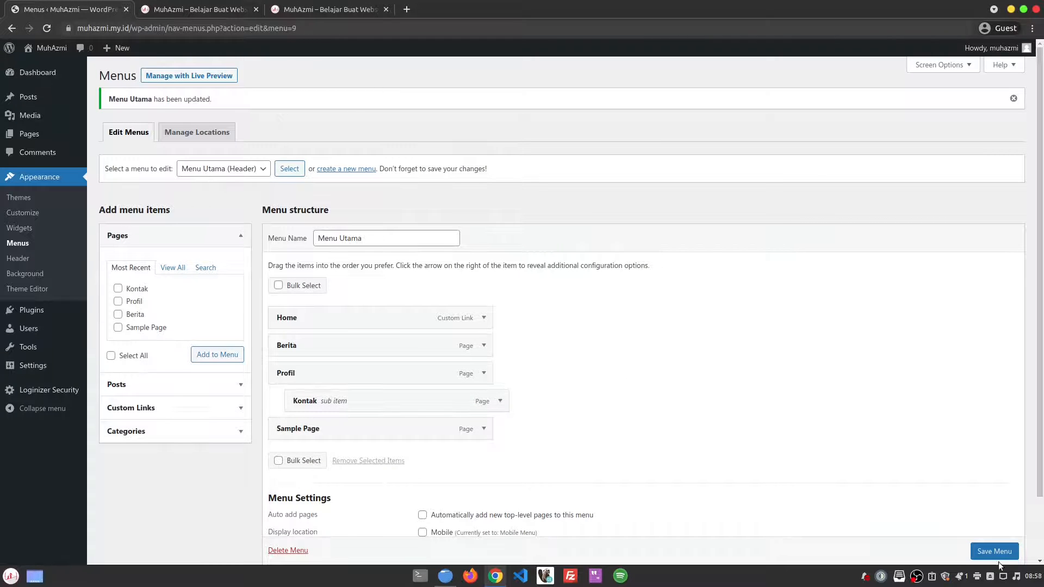
scroll(998, 562, down, 1)
click(999, 548)
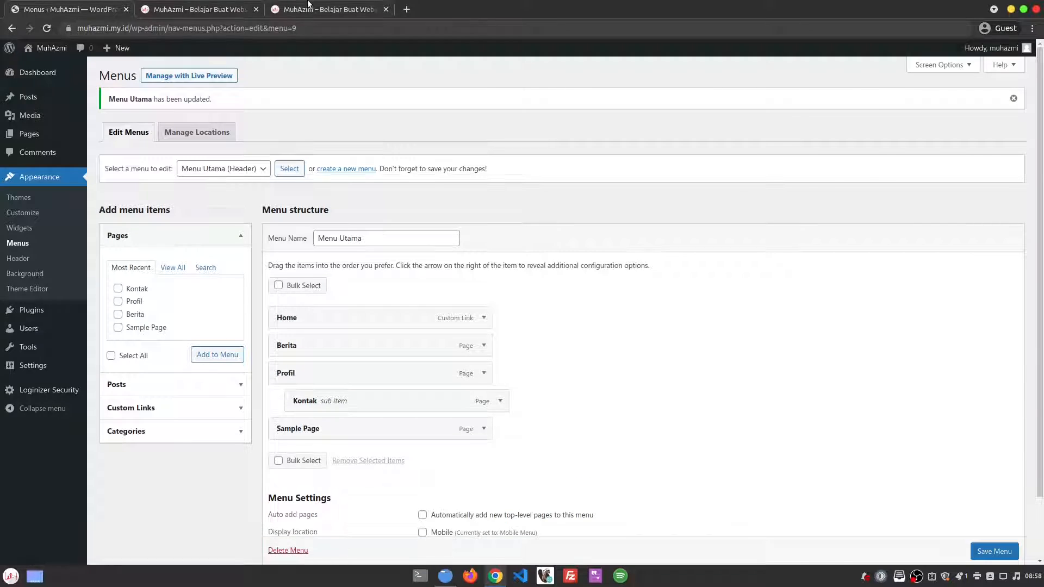
Step: Move Kontak out from under Profil to the top level of Menu Utama and save the menu
click(326, 9)
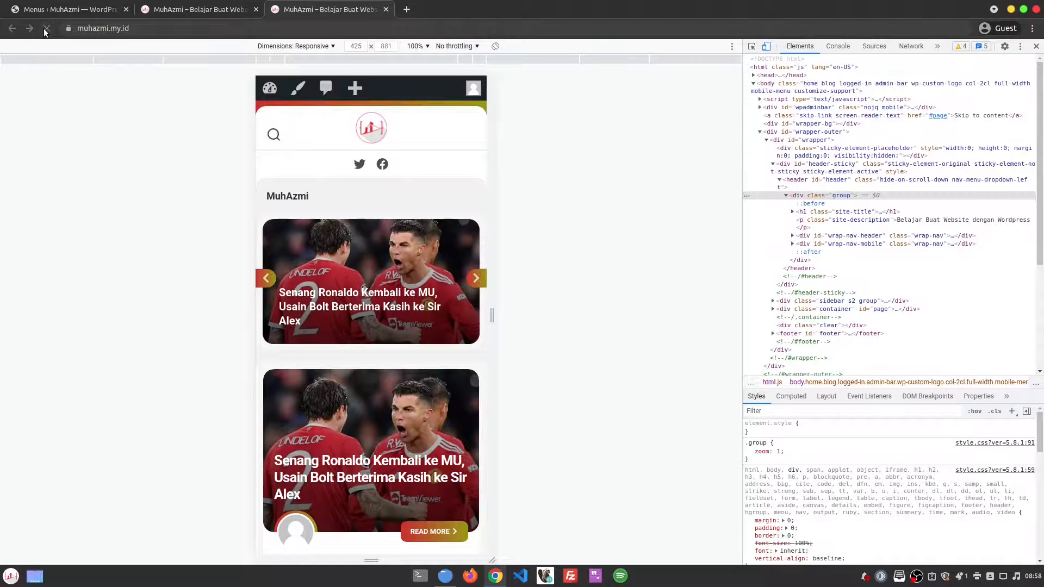
click(82, 10)
drag(465, 410, 435, 400)
click(995, 551)
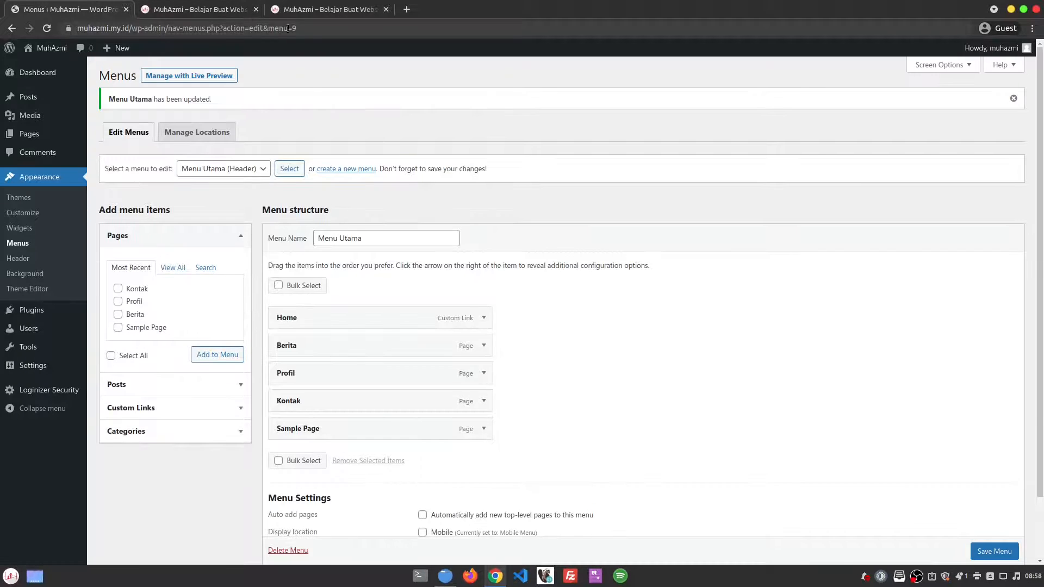
Step: Reload the responsive site preview and check the header navigation at the Tablet 768px and Mobile L 425px widths
click(326, 10)
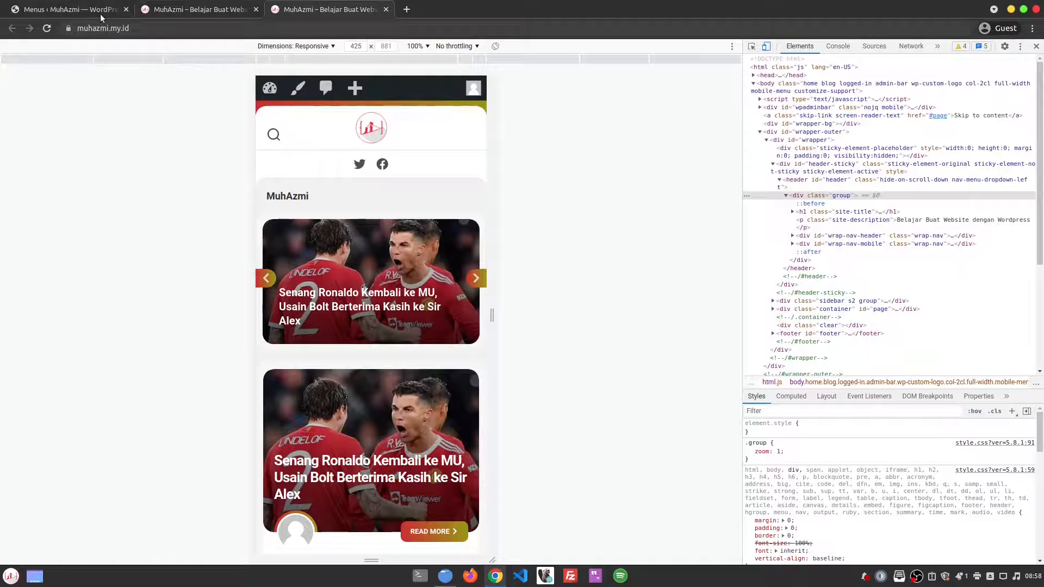
click(47, 28)
key(ctrl+r)
click(481, 61)
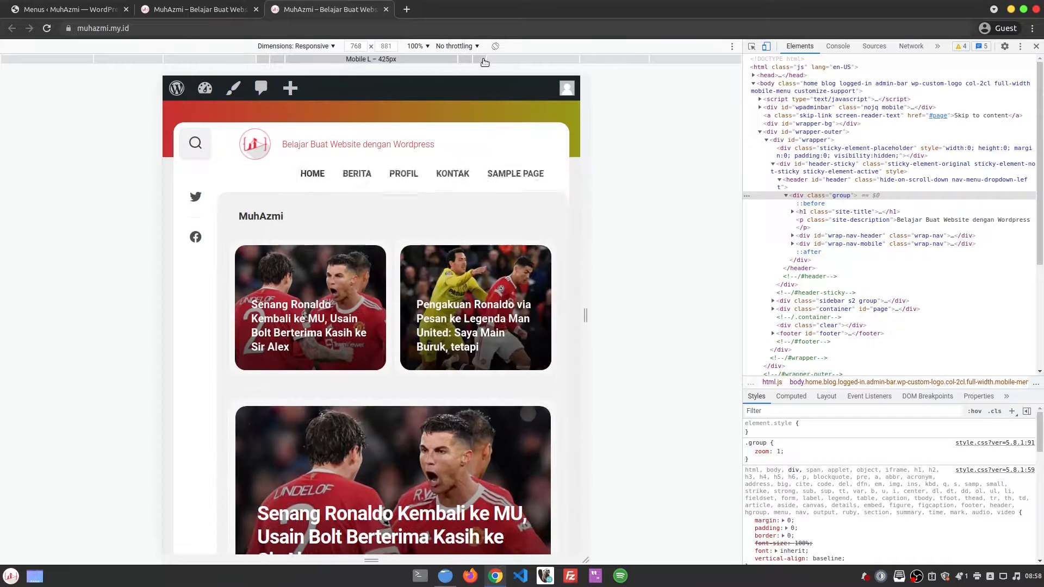
Step: Return to the menu editor, remove Sample Page from Menu Utama and save the menu
click(484, 62)
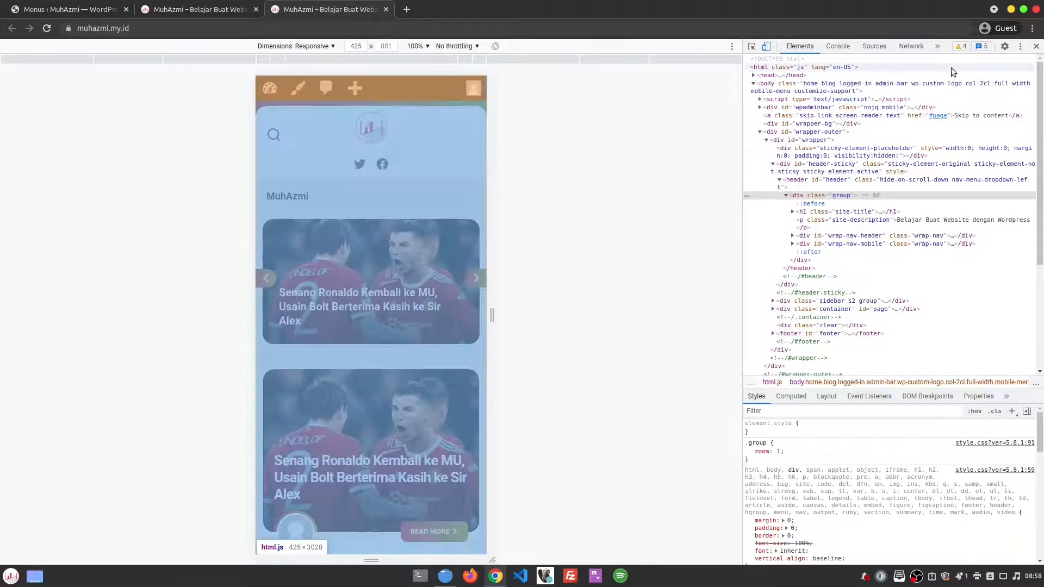
click(95, 8)
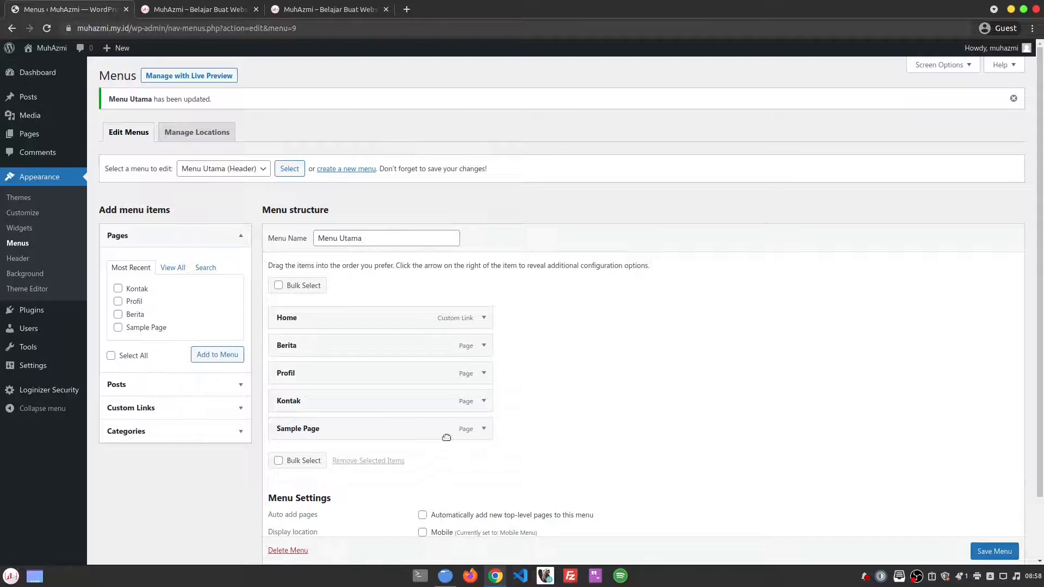
click(485, 429)
scroll(419, 485, down, 2)
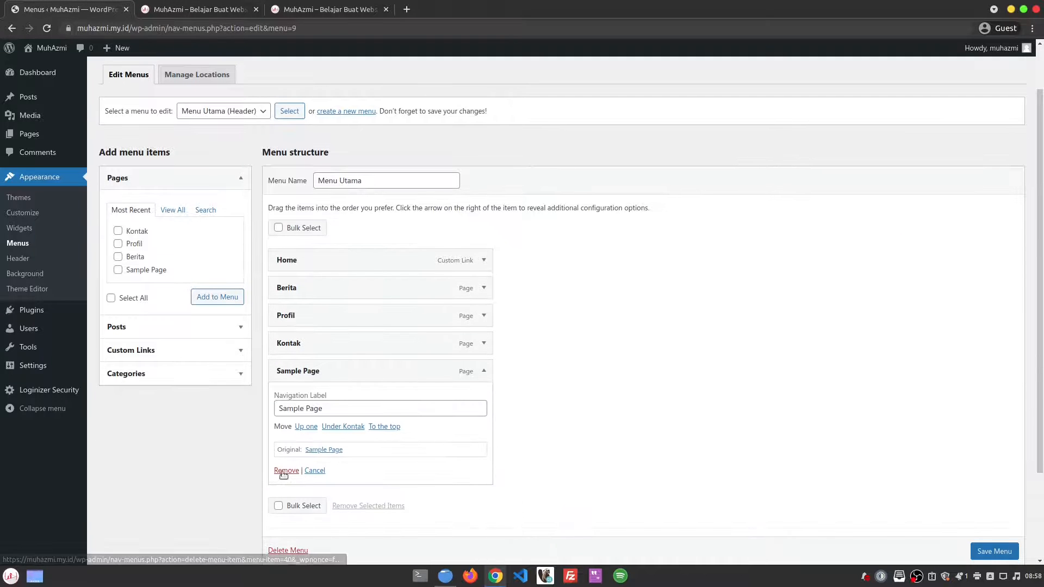
click(286, 483)
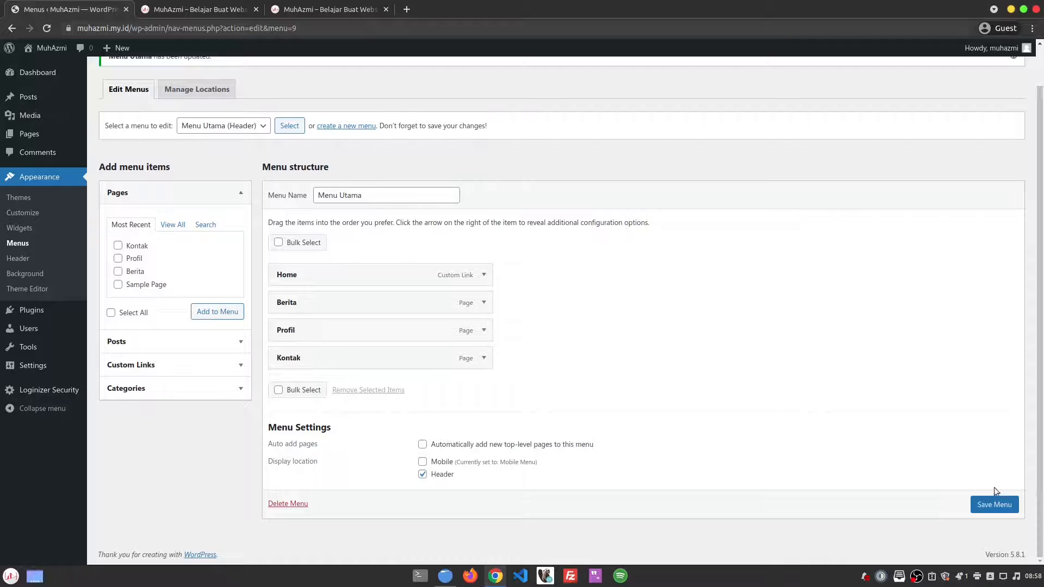
click(994, 504)
Step: Reload the live site and close the inspection view to check the header menu at full desktop width
click(329, 9)
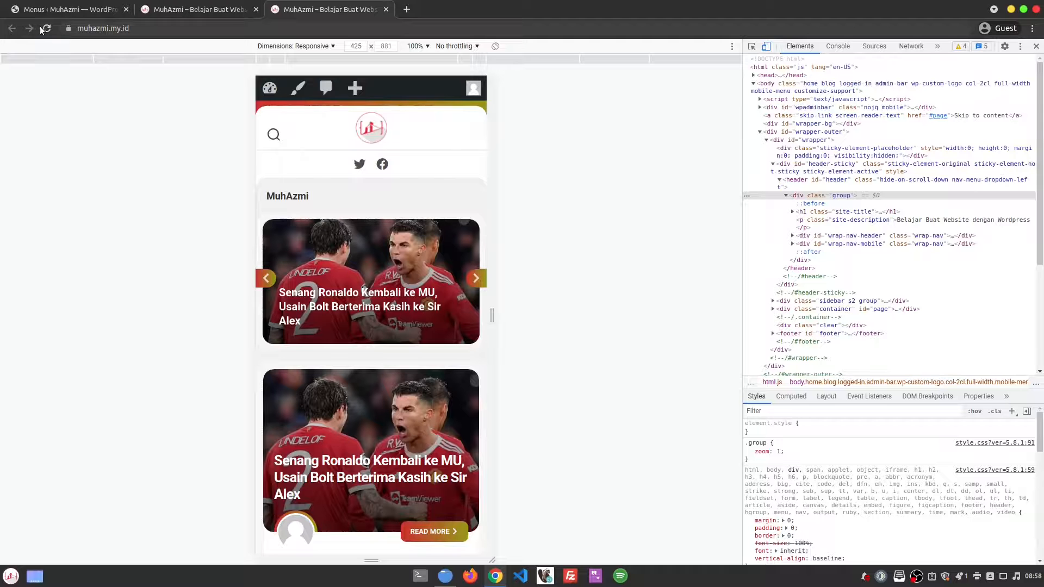
click(42, 29)
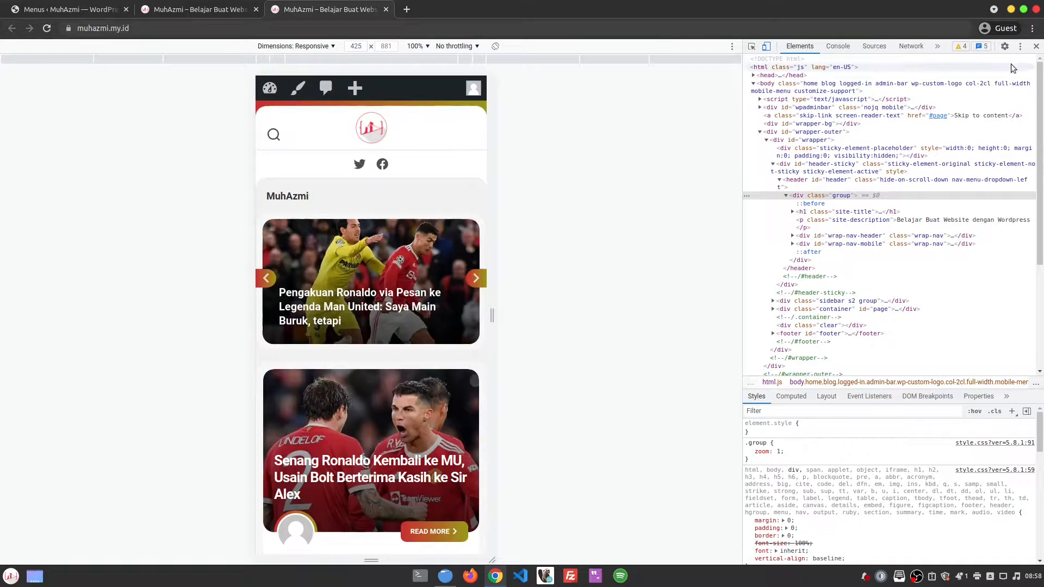
click(1036, 46)
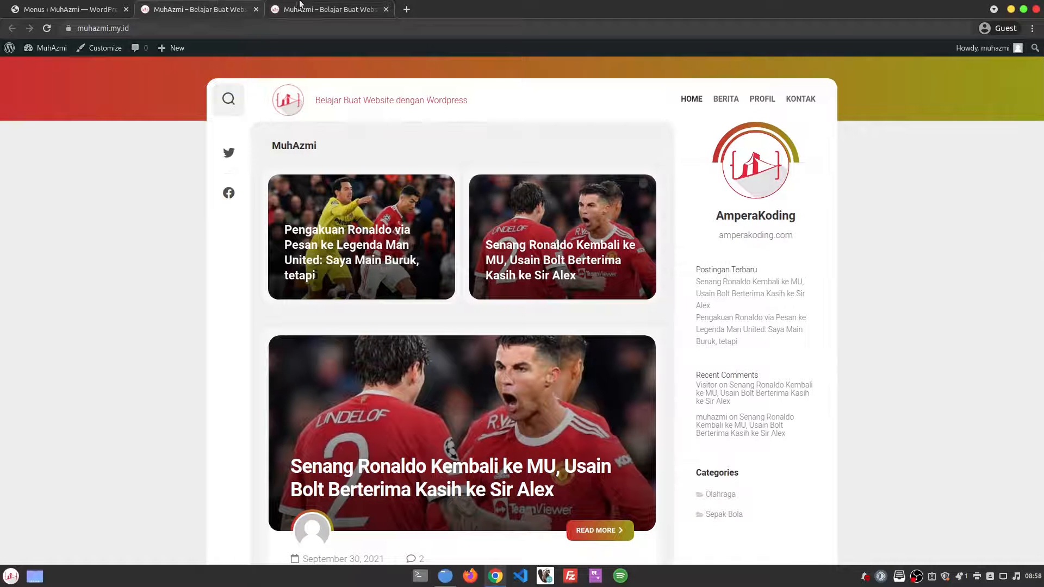
Step: Reopen the responsive inspection view and compare the header navigation at 320px, Tablet 768px and Mobile L 425px widths
right_click(113, 187)
click(171, 333)
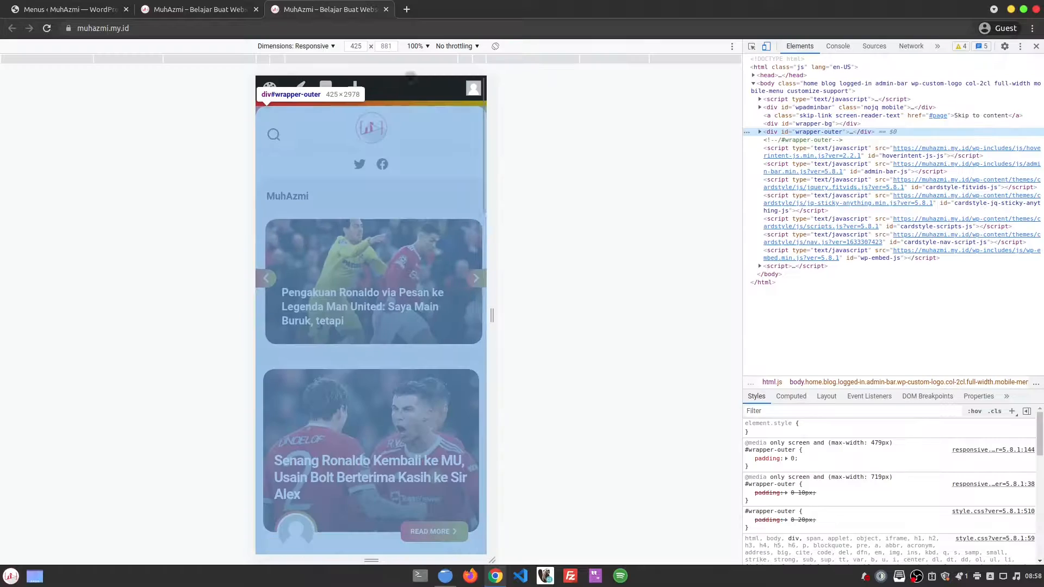
click(461, 59)
click(436, 59)
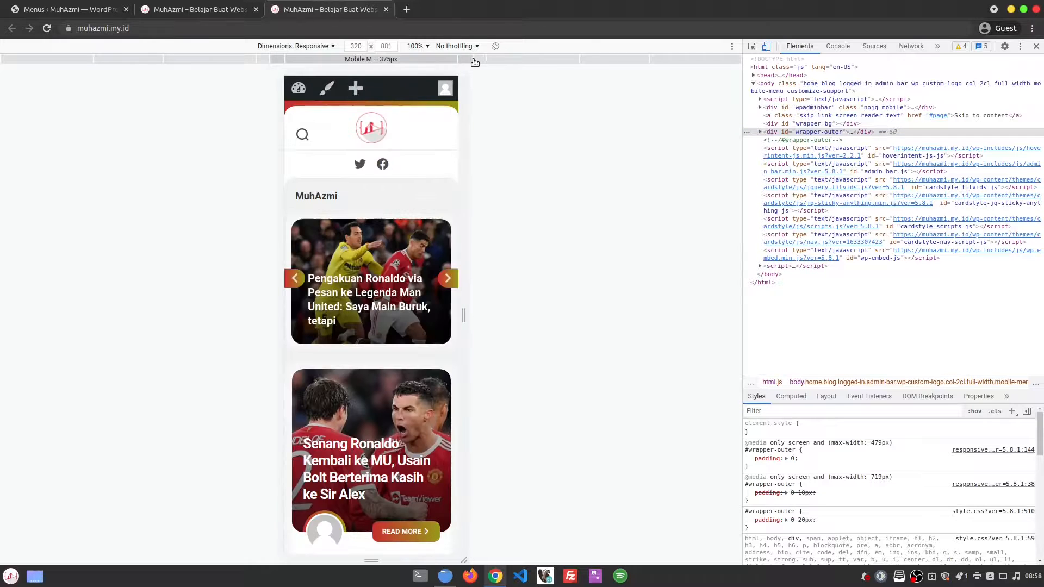
click(478, 59)
click(509, 60)
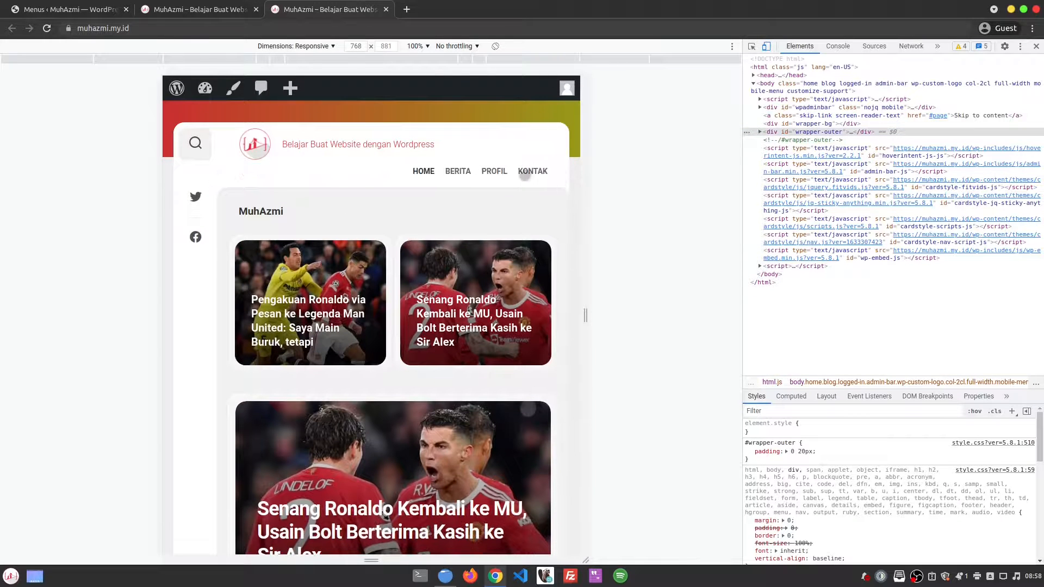
click(481, 59)
Step: Return to the menu editor, assign Menu Utama to the Mobile display location as well as Header, and save the menu
click(90, 10)
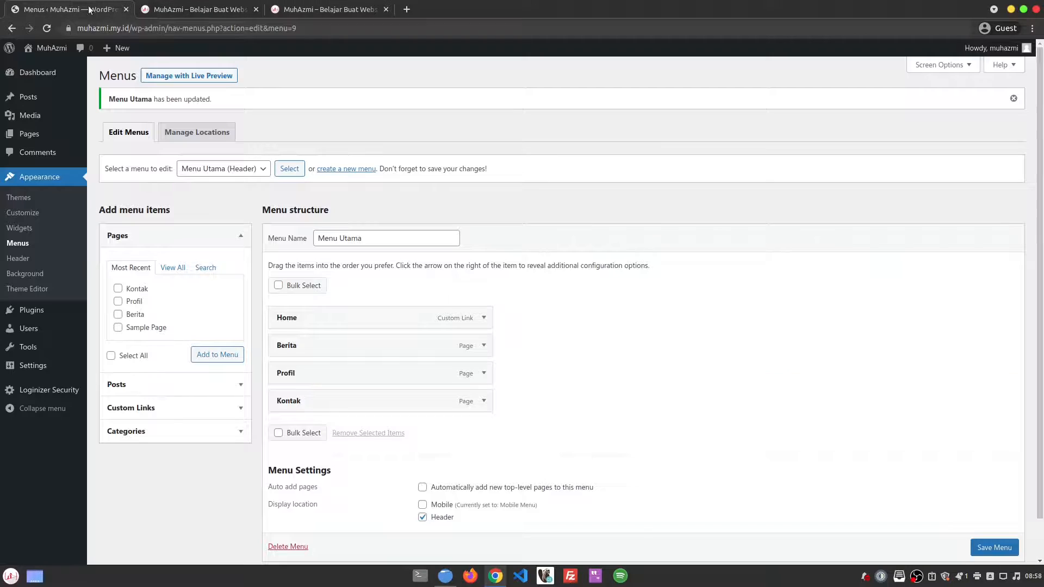
scroll(702, 436, down, 2)
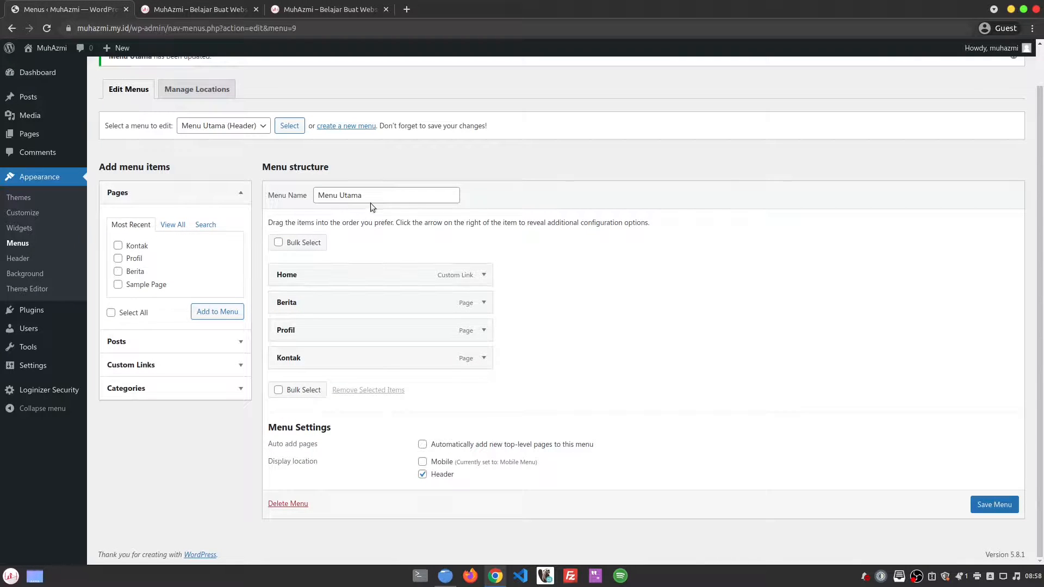
drag(393, 199, 293, 199)
click(407, 201)
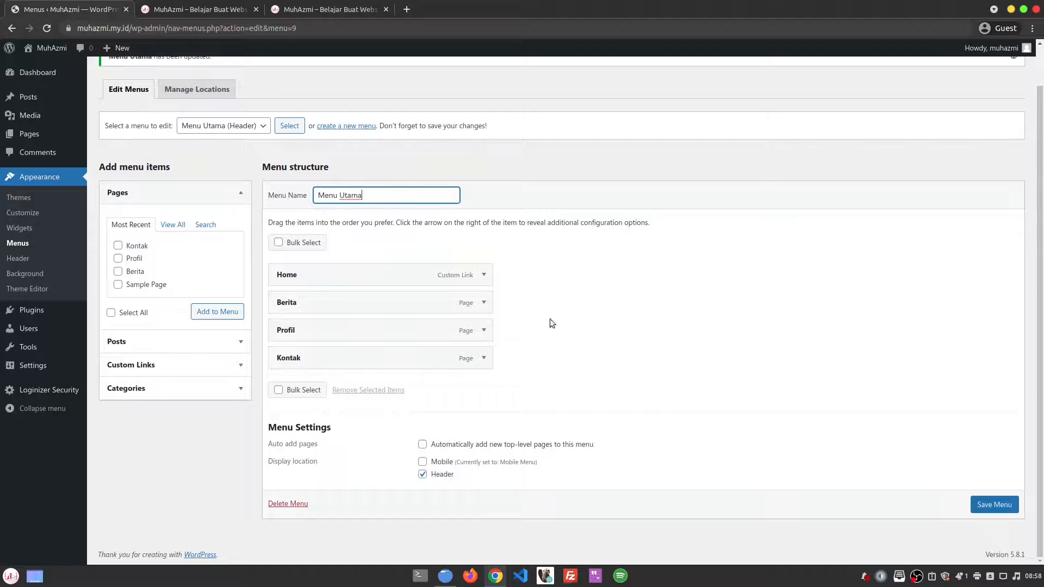
click(422, 463)
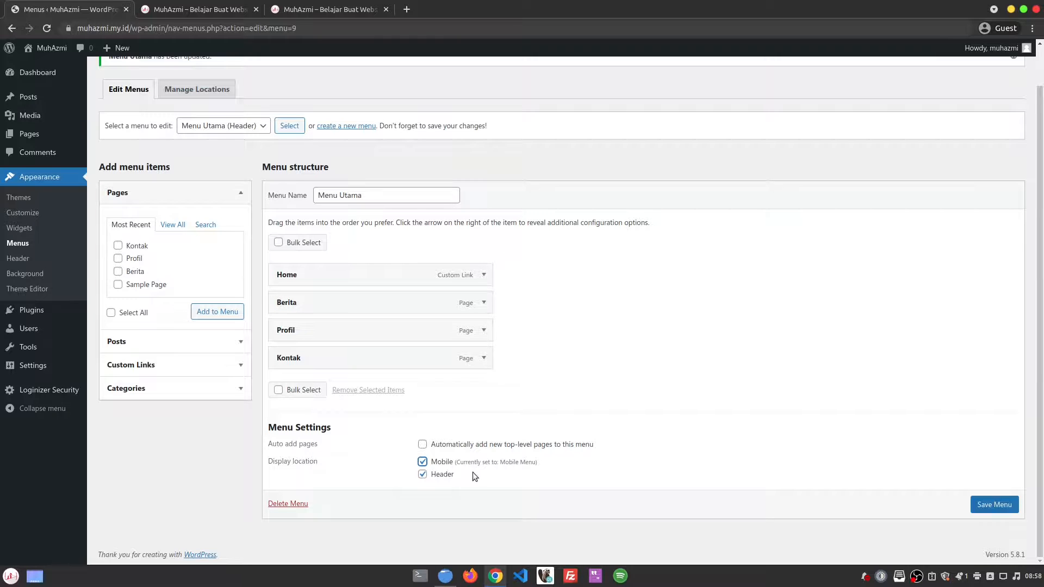
click(995, 505)
Step: Reload the 425px site preview and open the mobile menu to check its items
click(326, 9)
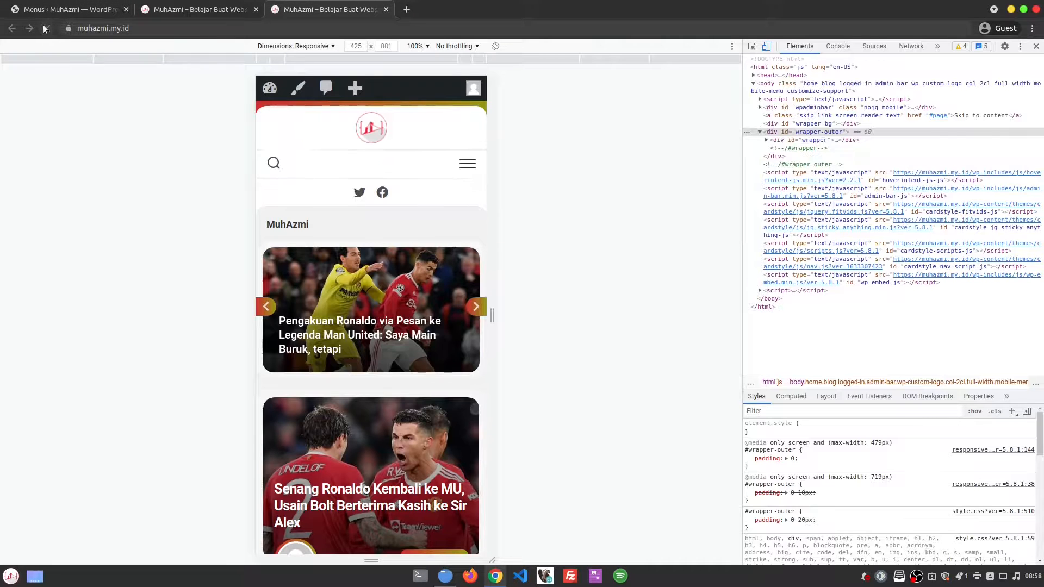
click(457, 159)
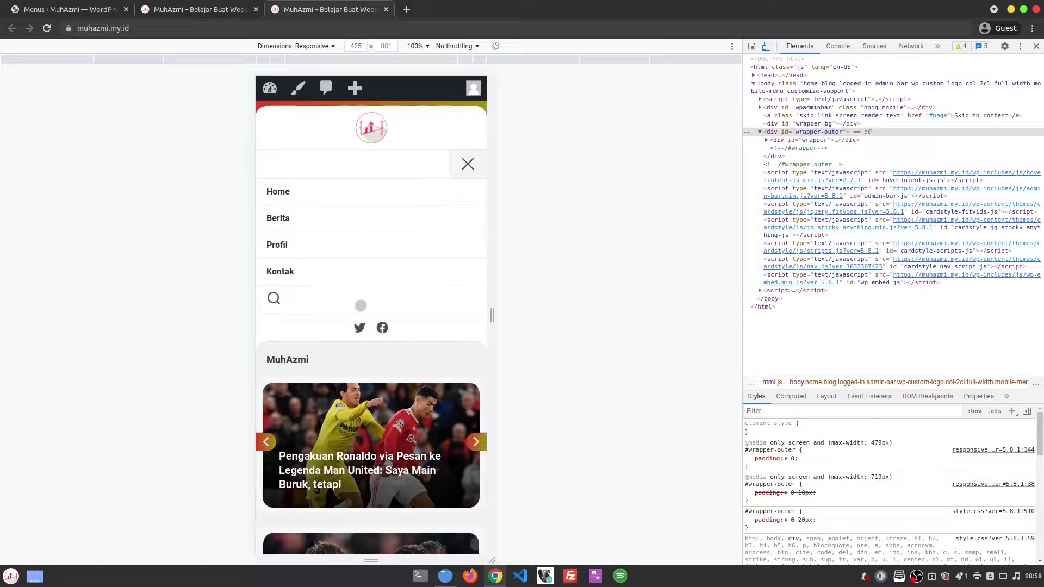
Step: Add Sample Page back to Menu Utama, nest Kontak under Profil and Sample Page under Kontak, and save the menu
click(92, 6)
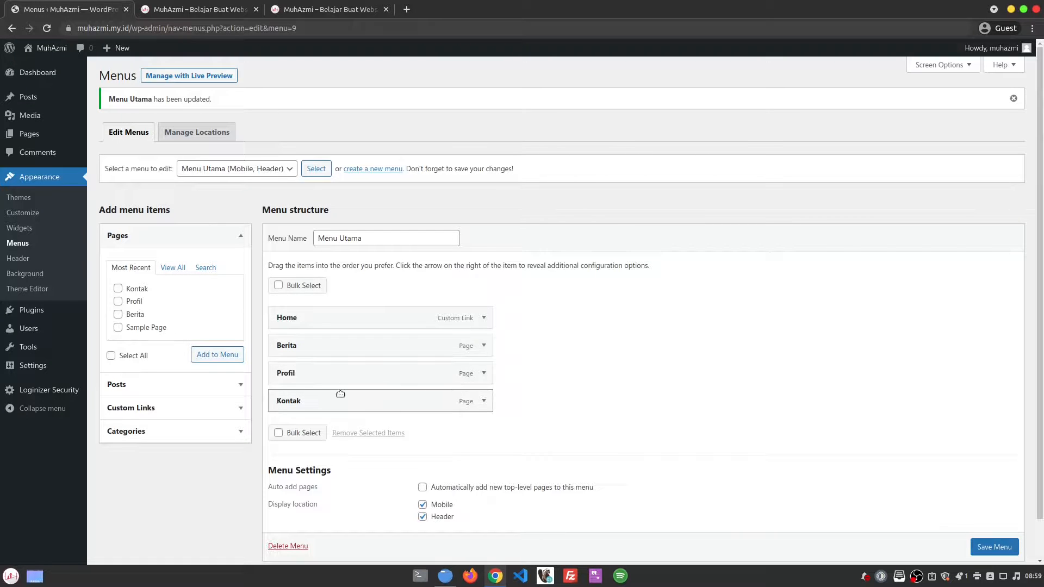
click(209, 355)
drag(364, 431, 338, 388)
click(981, 551)
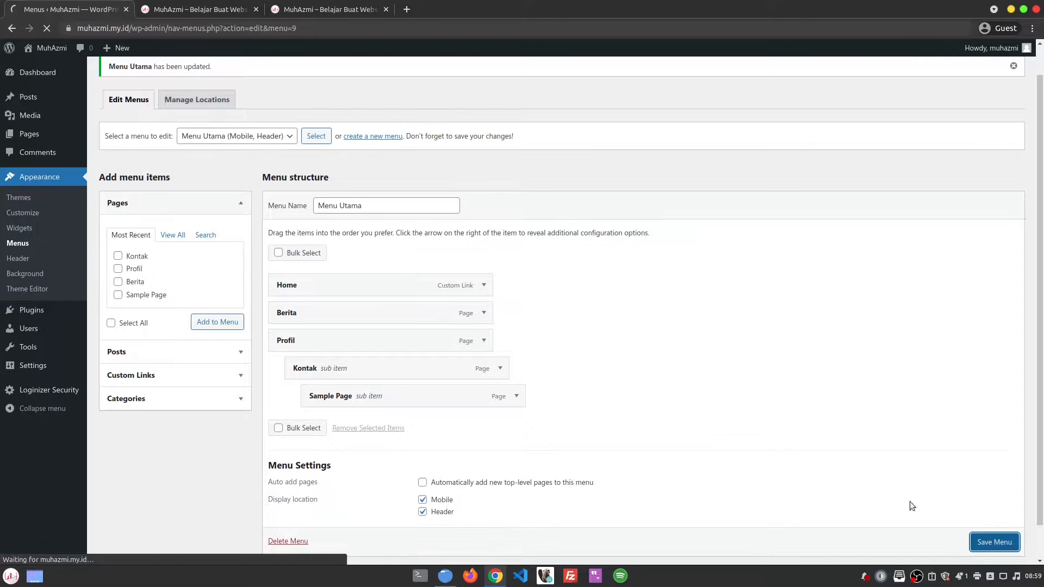
Step: Reload the mobile preview and expand the Profil and Kontak submenus in the mobile menu to check the nesting
click(321, 10)
click(48, 28)
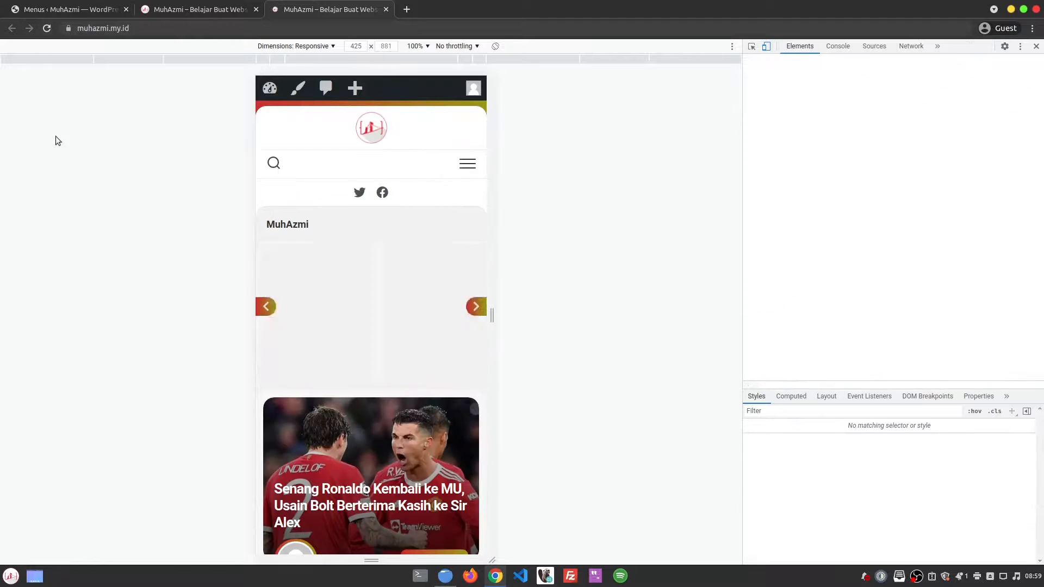
click(467, 165)
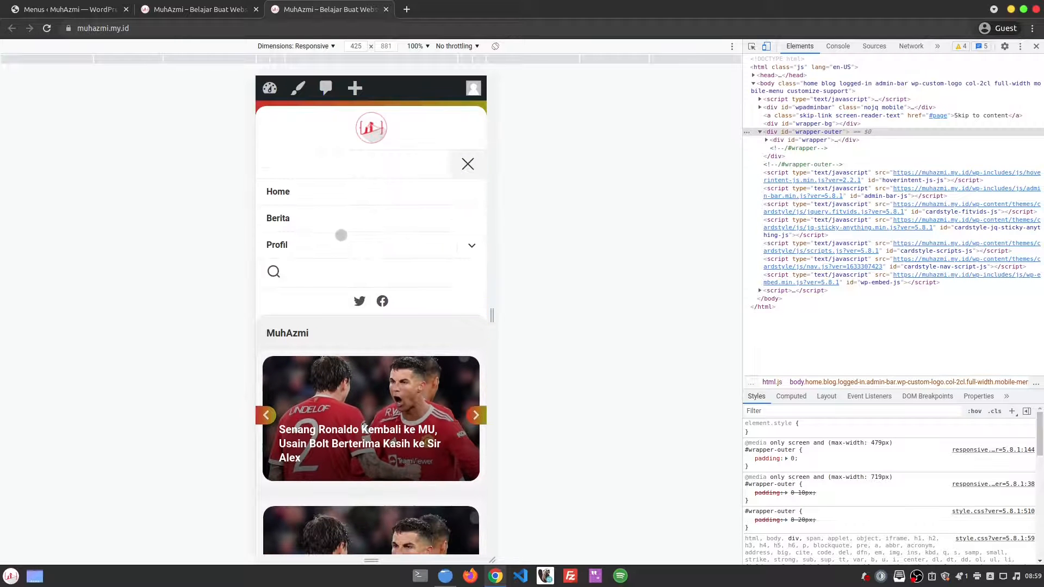
click(472, 247)
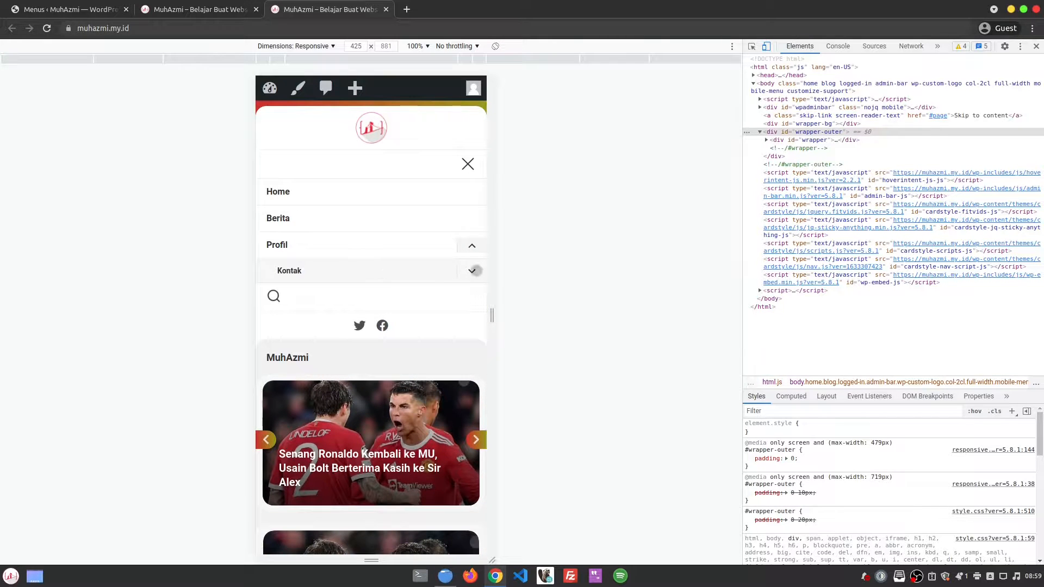
click(473, 271)
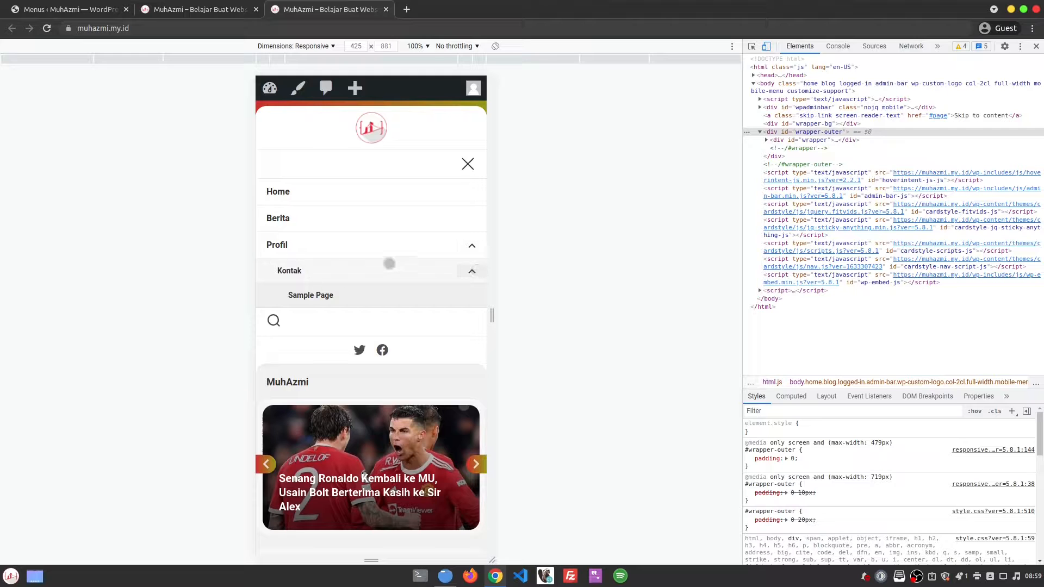
Step: Return to the menu editor and review the structure and display locations of Menu Utama
click(66, 10)
scroll(413, 446, down, 2)
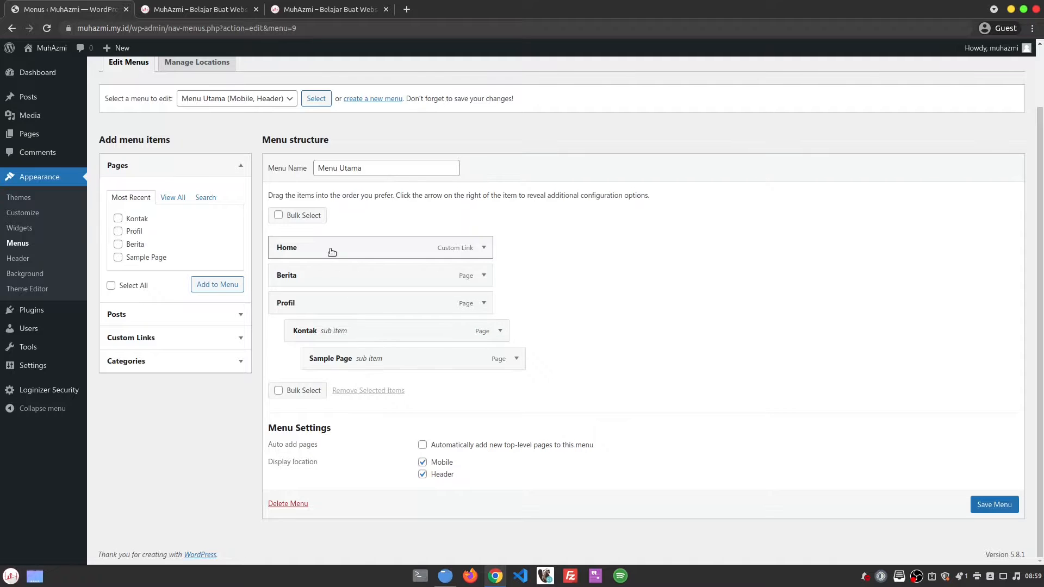
scroll(509, 348, up, 2)
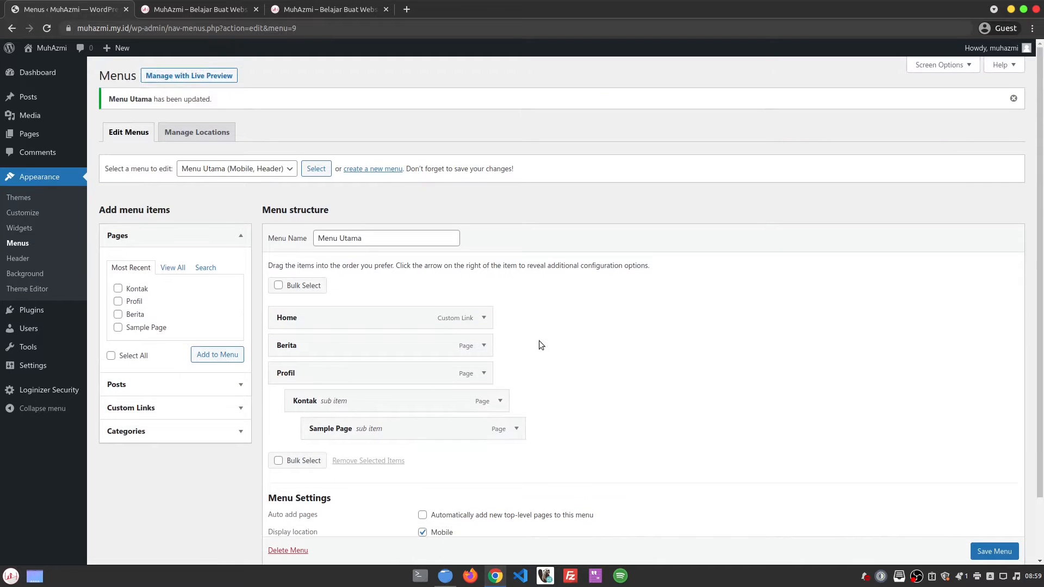